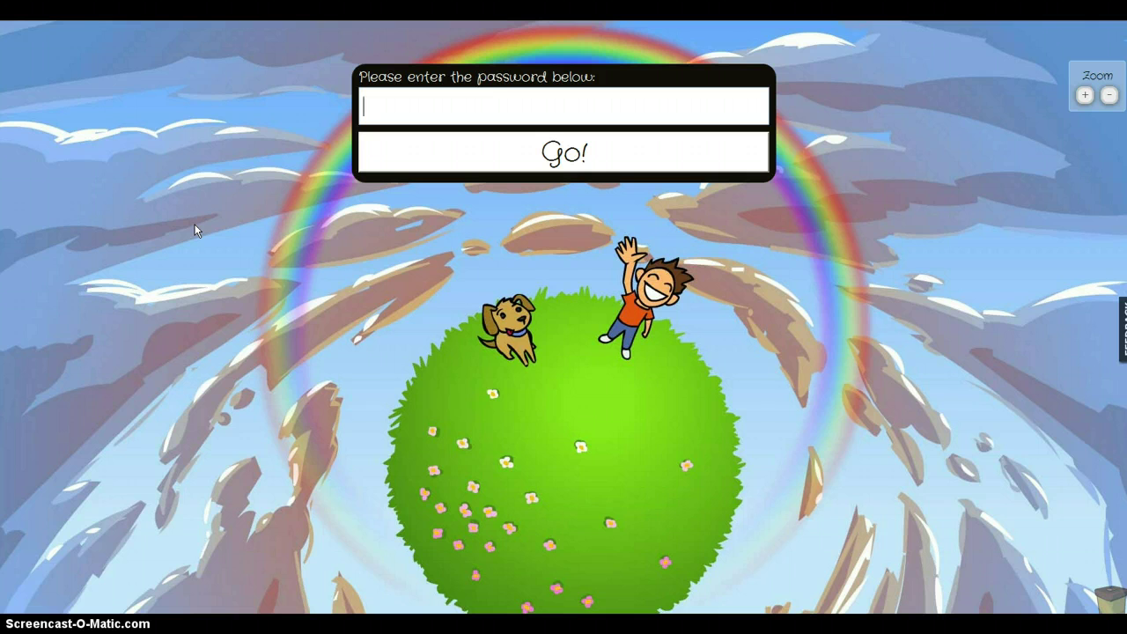
- Enter the four-character wall password on the wall's lock screen
{"action": "type", "text": "••••"}
- Submit the wall password and dismiss the browser's offer to save it
{"action": "key", "text": "Return"}
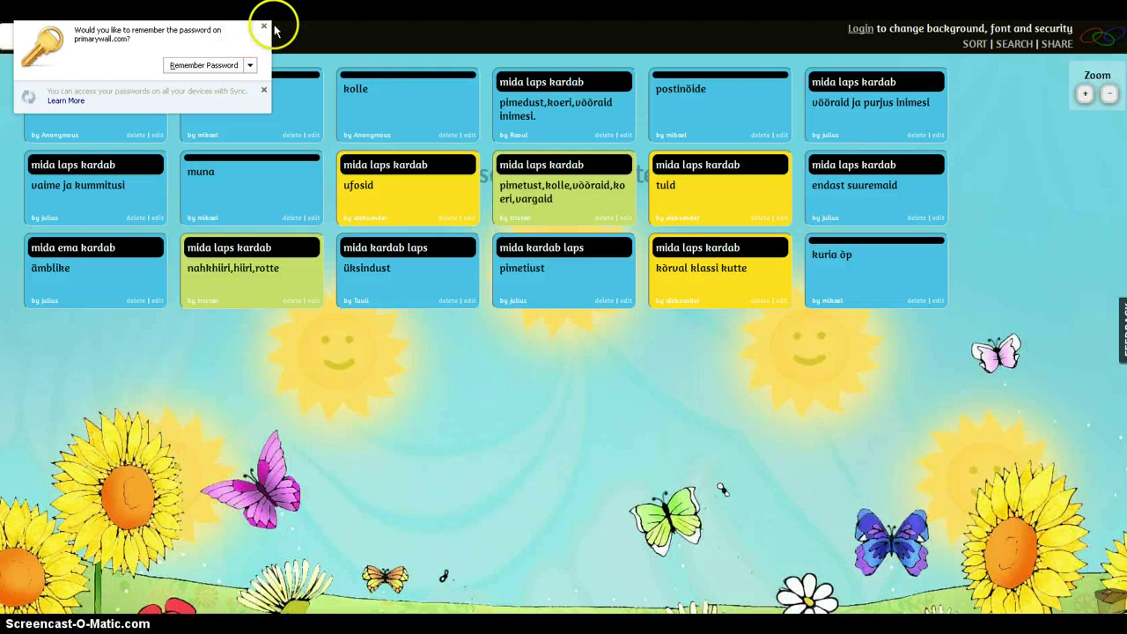
{"action": "left_click", "coordinate": [264, 27]}
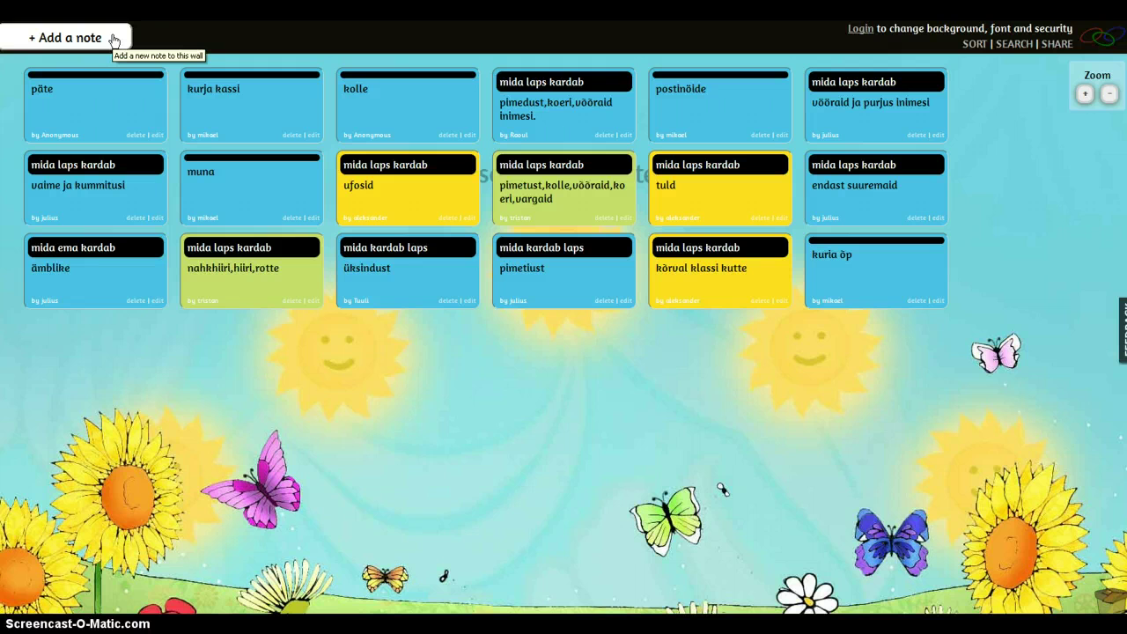
- Start a new yellow note titled 'mida laps kardab'
{"action": "left_click", "coordinate": [113, 40]}
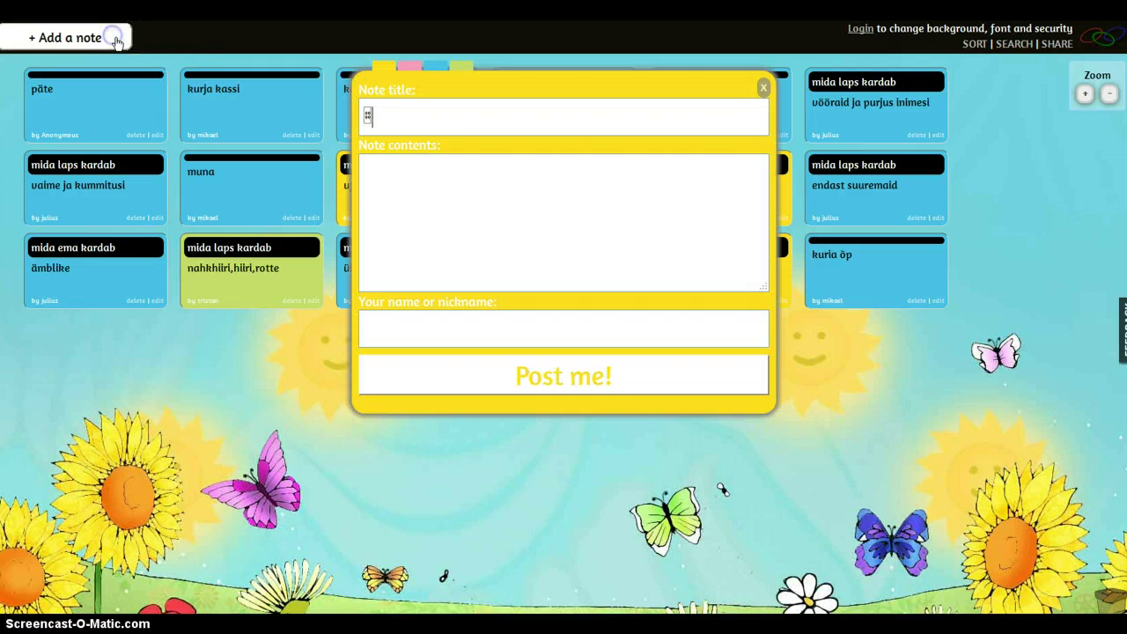
{"action": "left_click", "coordinate": [437, 69]}
{"action": "left_click", "coordinate": [408, 72]}
{"action": "left_click", "coordinate": [385, 68]}
{"action": "left_click", "coordinate": [396, 117]}
{"action": "type", "text": "mida"}
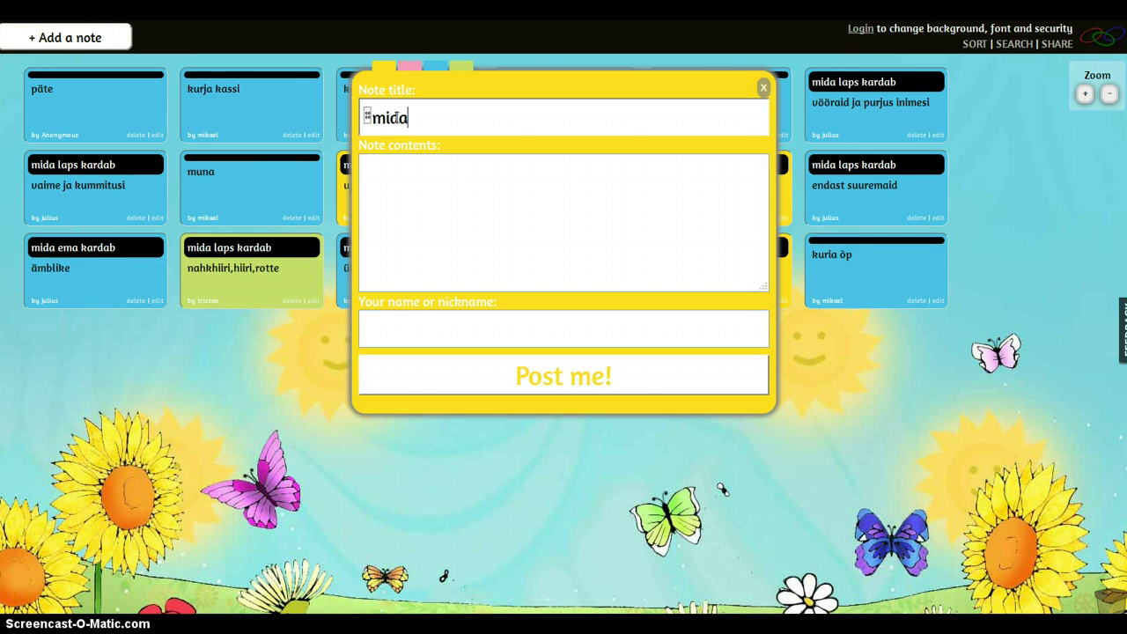
{"action": "type", "text": " laps kardab"}
- Give the note the contents 'pimedust', sign it with the author's name, and post it
{"action": "left_click", "coordinate": [397, 186]}
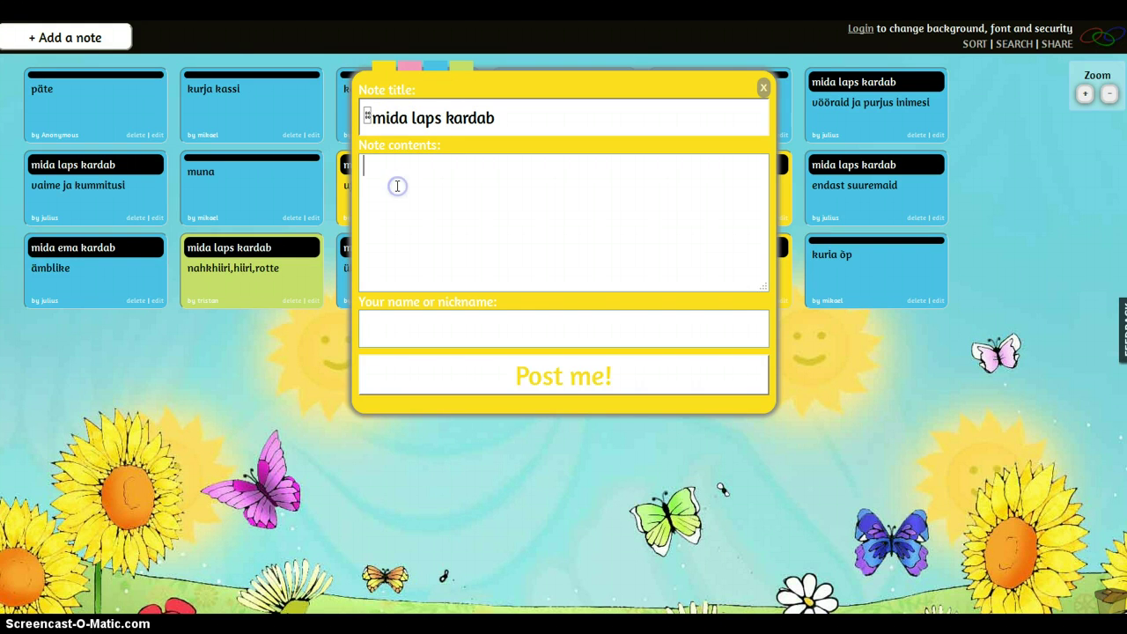
{"action": "type", "text": "pimedust"}
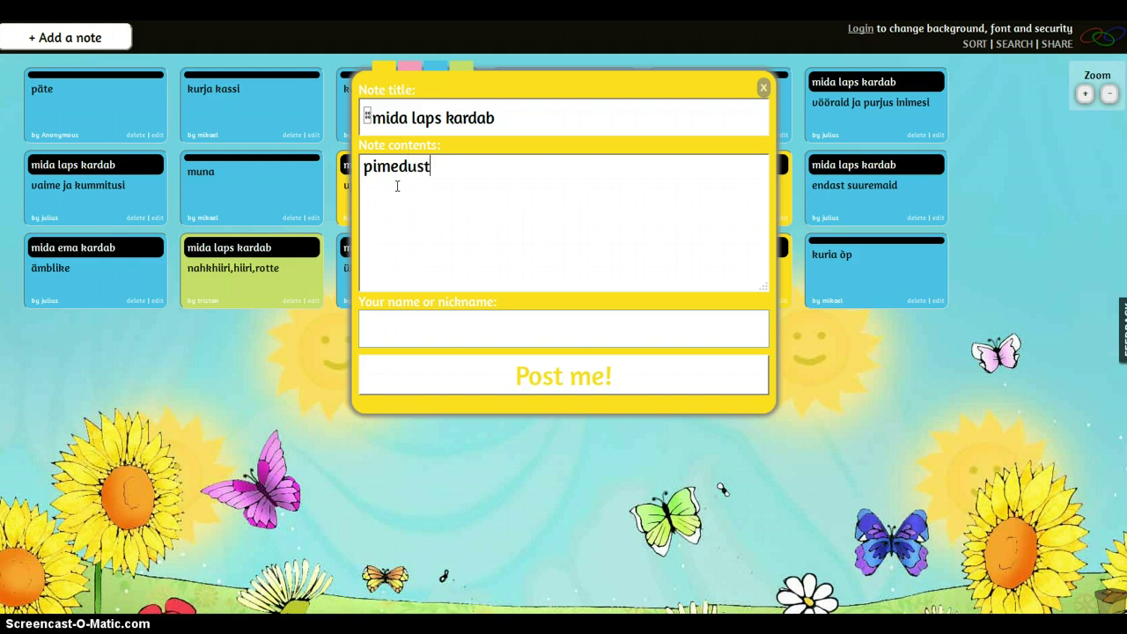
{"action": "left_click", "coordinate": [437, 327]}
{"action": "type", "text": "Tuuli"}
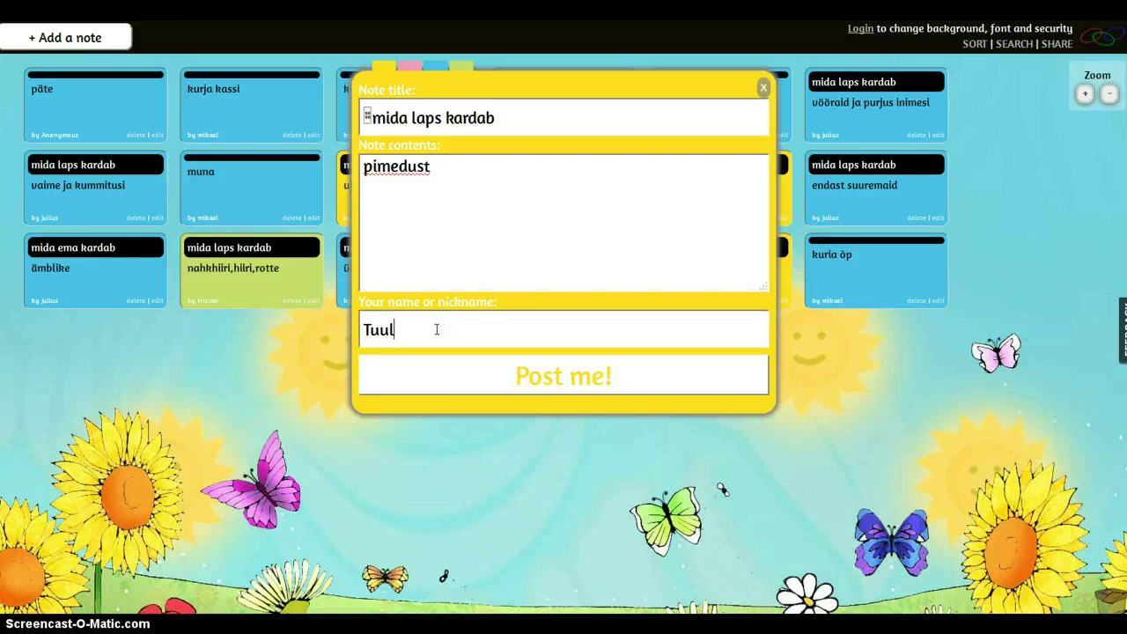
{"action": "left_click", "coordinate": [461, 328]}
{"action": "left_click", "coordinate": [523, 381]}
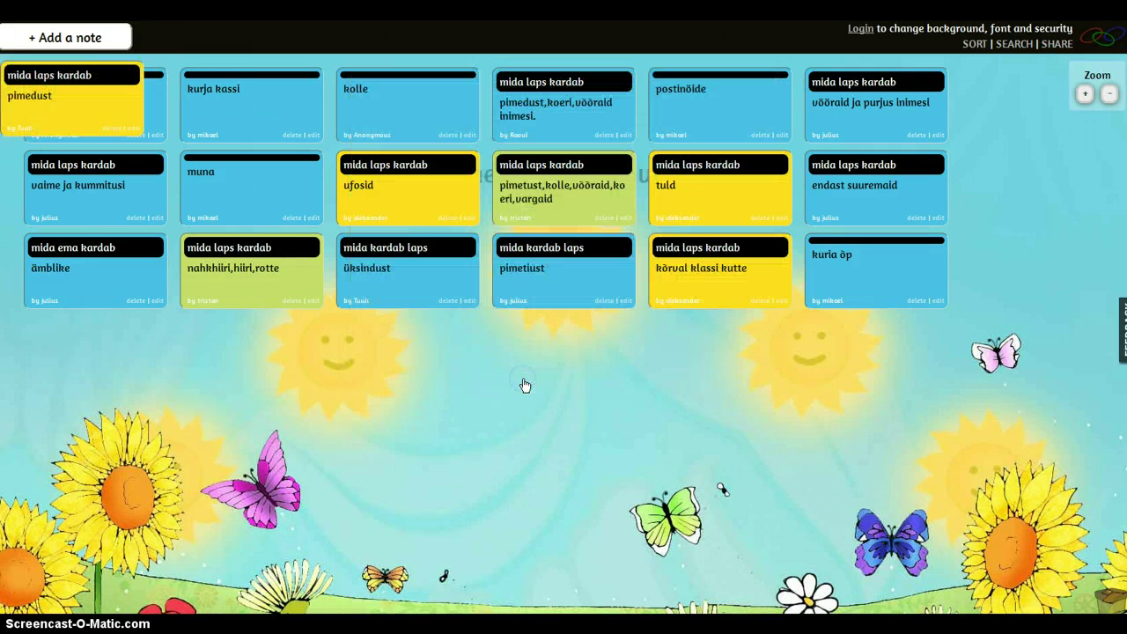
- Drag the pimedust note below the others, then sort all notes into a grid
{"action": "left_click_drag", "start_coordinate": [118, 75], "coordinate": [343, 347]}
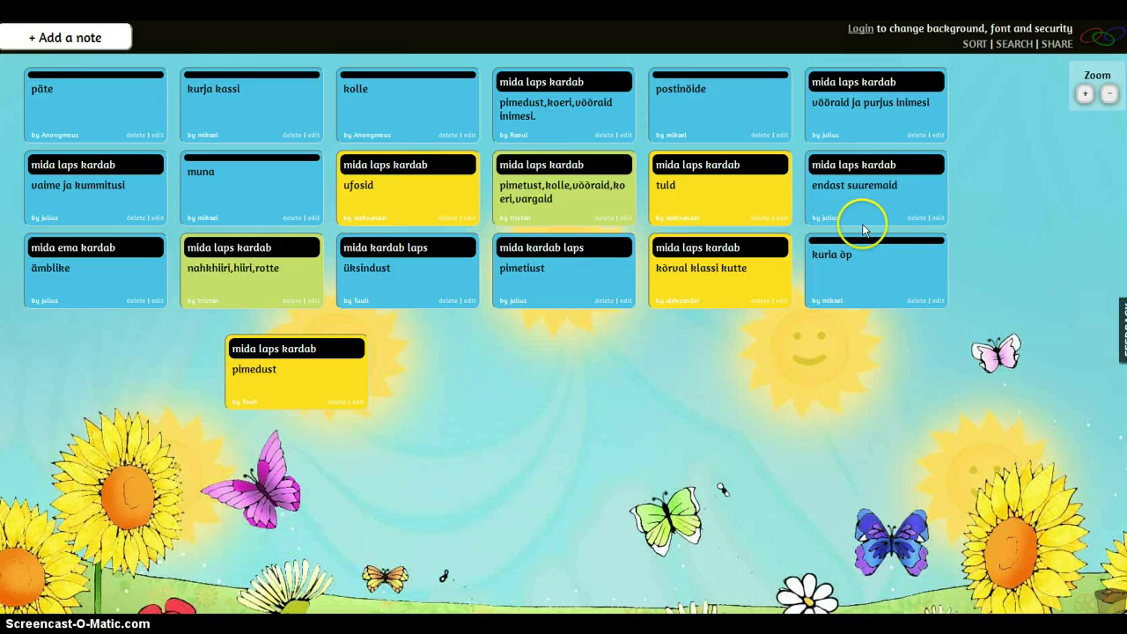
{"action": "left_click", "coordinate": [973, 46]}
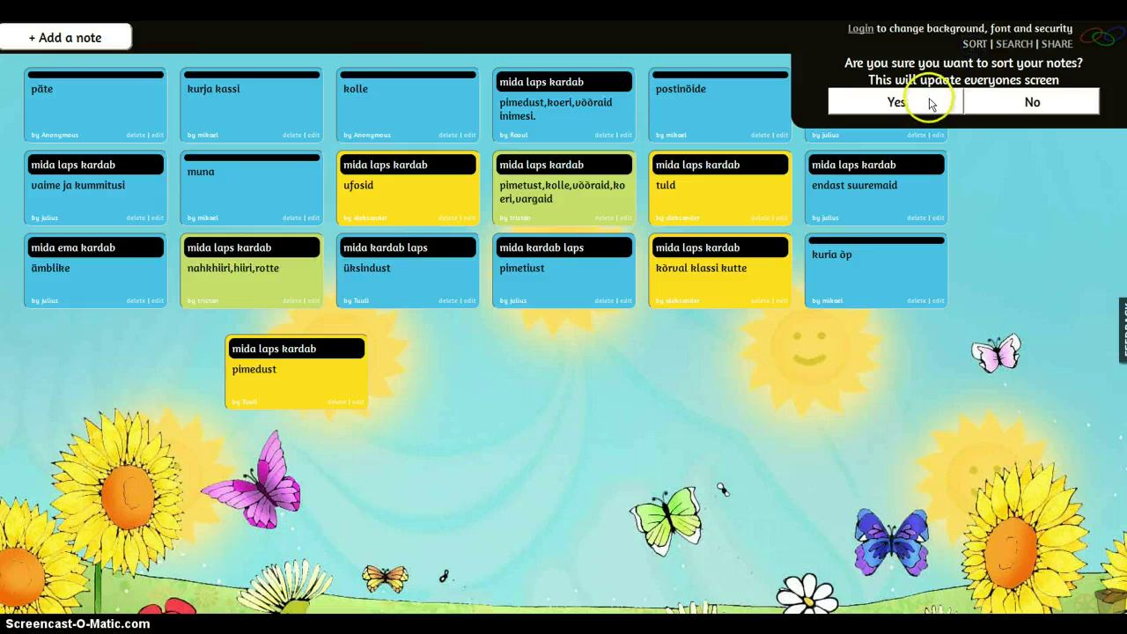
{"action": "left_click", "coordinate": [916, 102]}
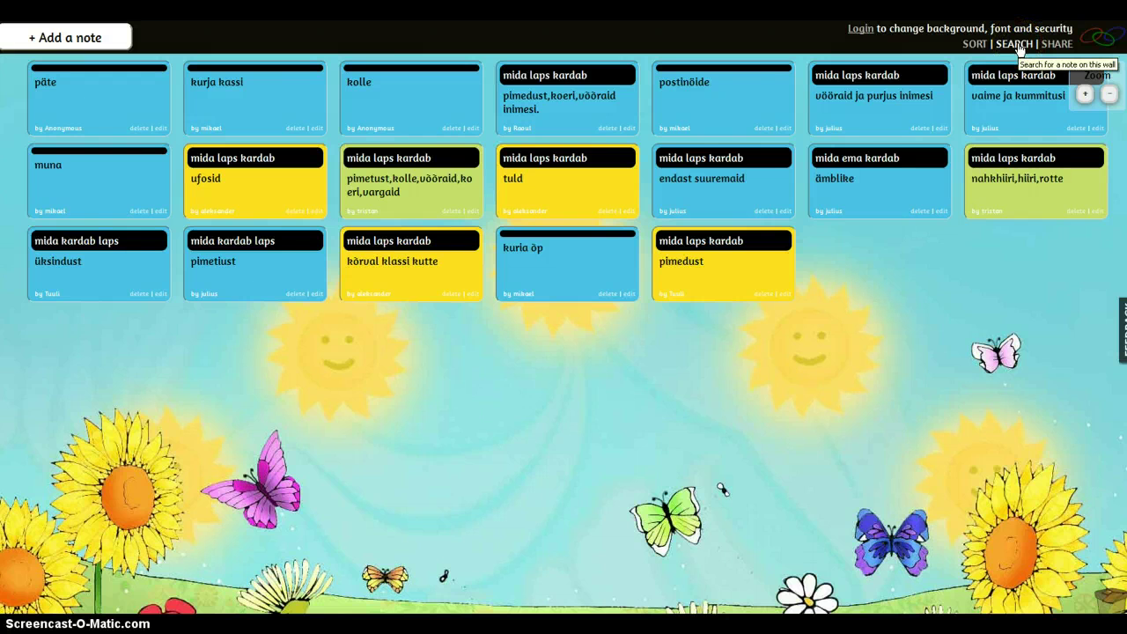
- Search the wall's notes for 'kolle' so only the matching notes stay highlighted
{"action": "left_click", "coordinate": [1014, 44]}
{"action": "left_click", "coordinate": [943, 91]}
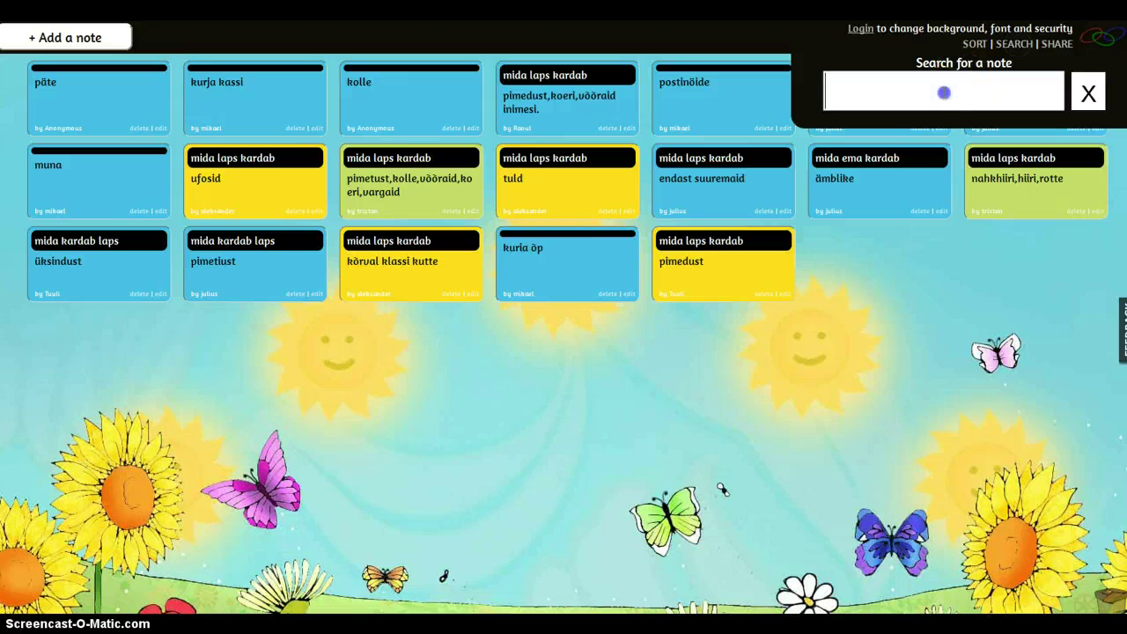
{"action": "type", "text": "kolle"}
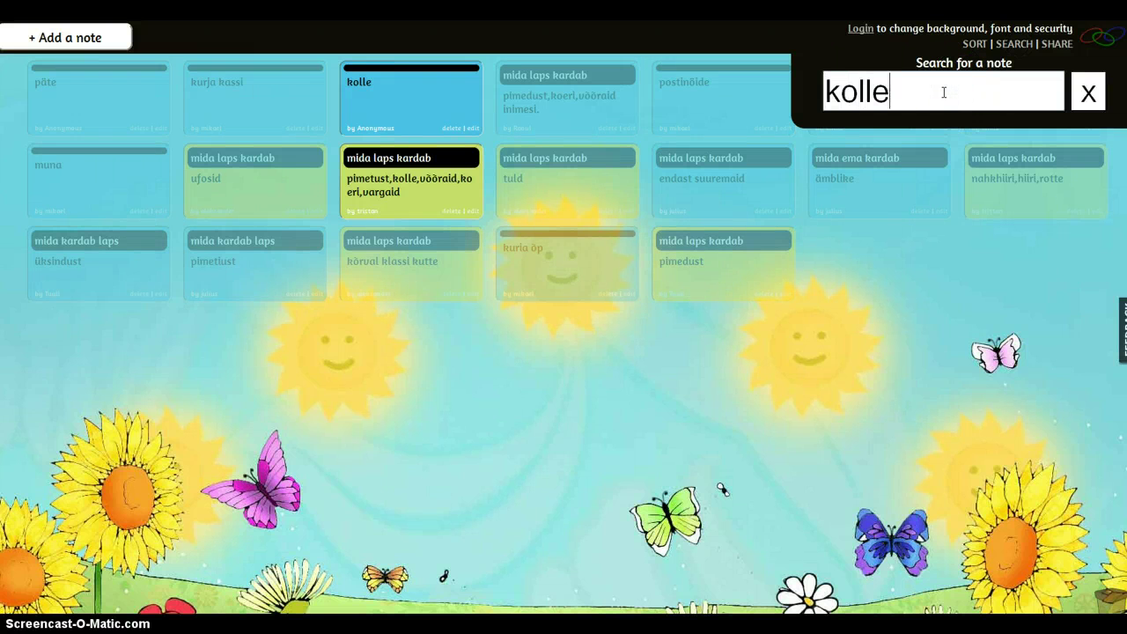
{"action": "left_click", "coordinate": [714, 137]}
{"action": "left_click", "coordinate": [432, 131]}
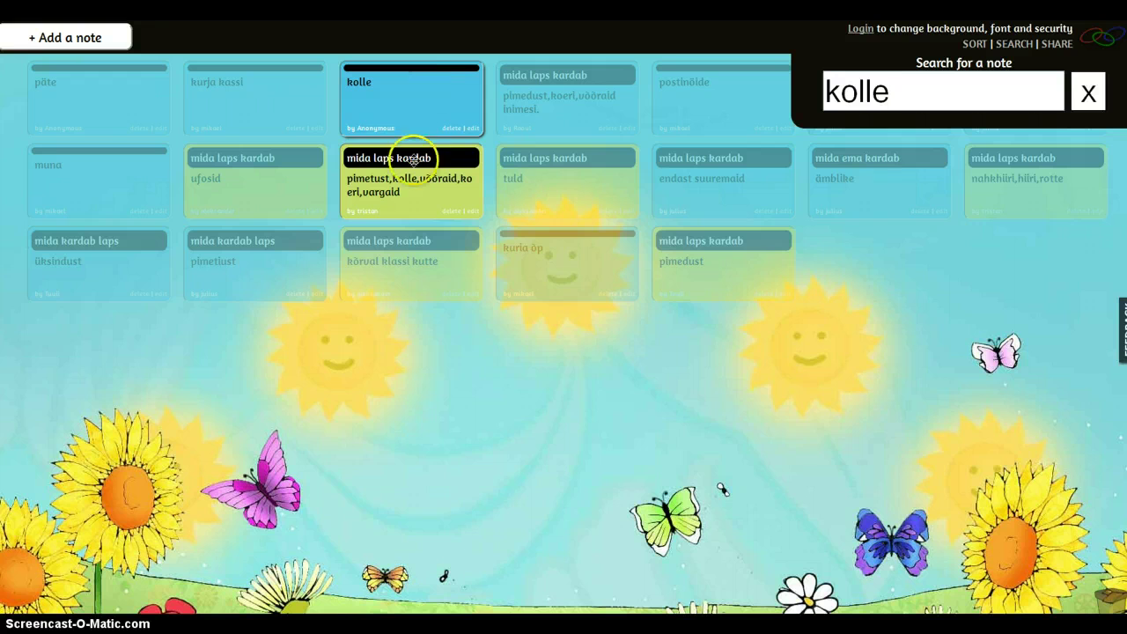
- View the wall's link, read-only link and embed codes in the sharing panel
{"action": "left_click", "coordinate": [1060, 44]}
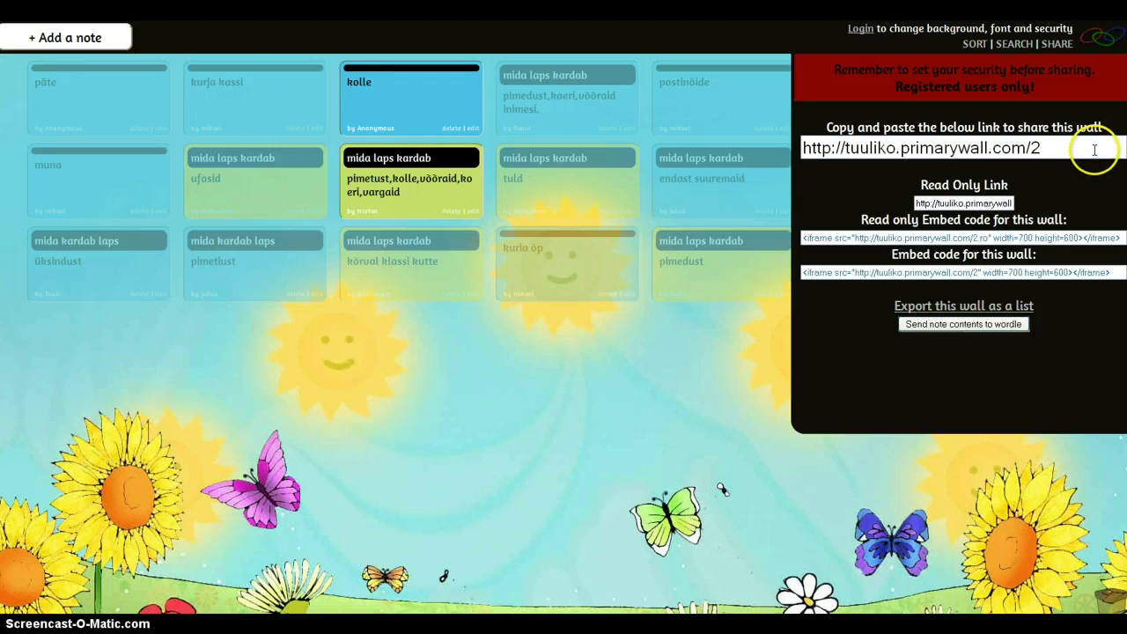
{"action": "left_click", "coordinate": [1095, 149]}
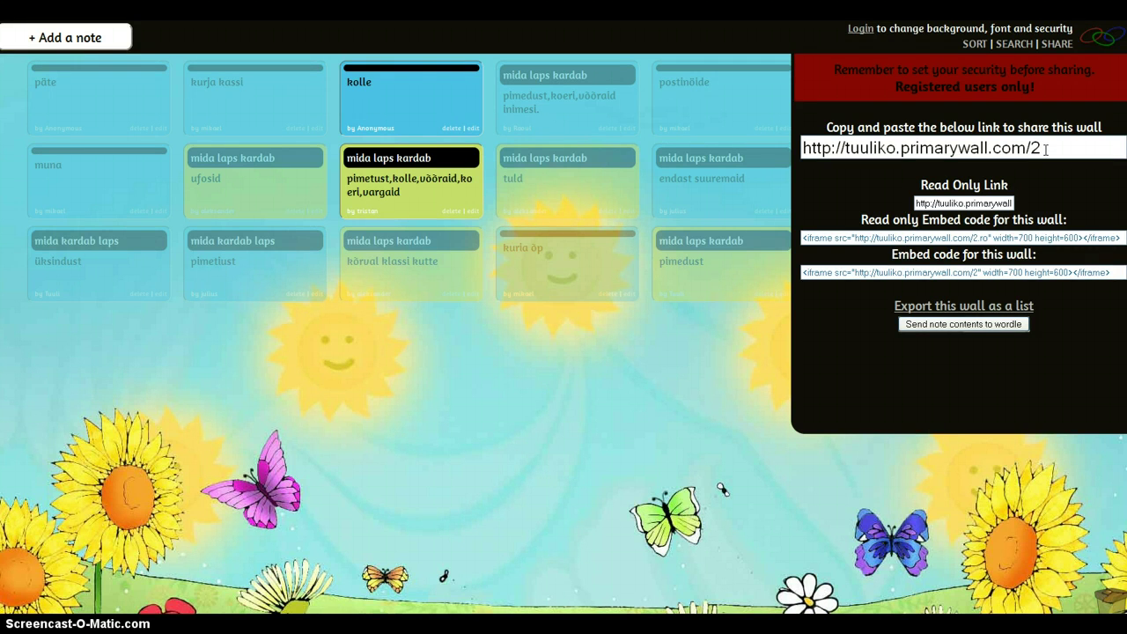
{"action": "left_click", "coordinate": [1039, 148]}
- Open the PrimaryWall login form and fill in the saved account e-mail
{"action": "left_click", "coordinate": [1024, 185]}
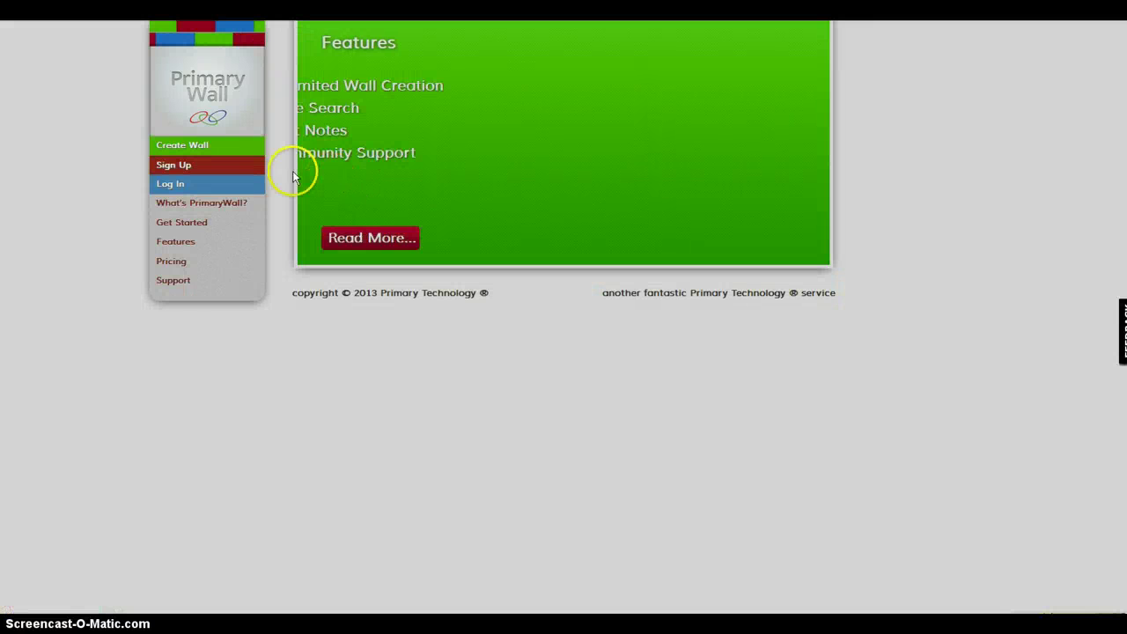
{"action": "left_click", "coordinate": [176, 184]}
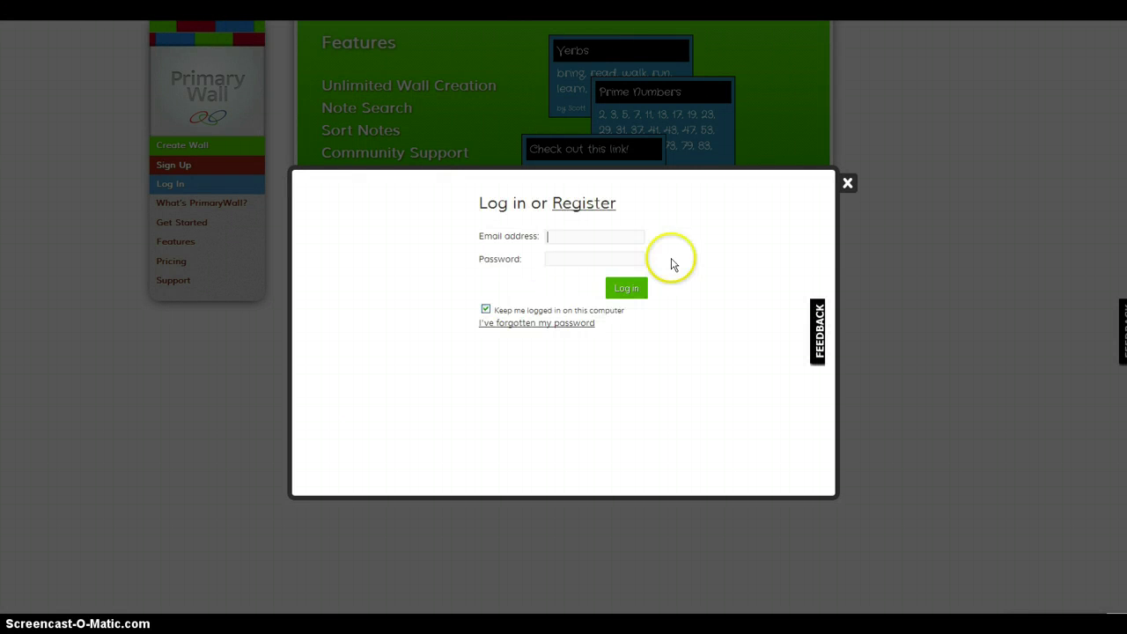
{"action": "left_click", "coordinate": [618, 238]}
{"action": "type", "text": "tuu"}
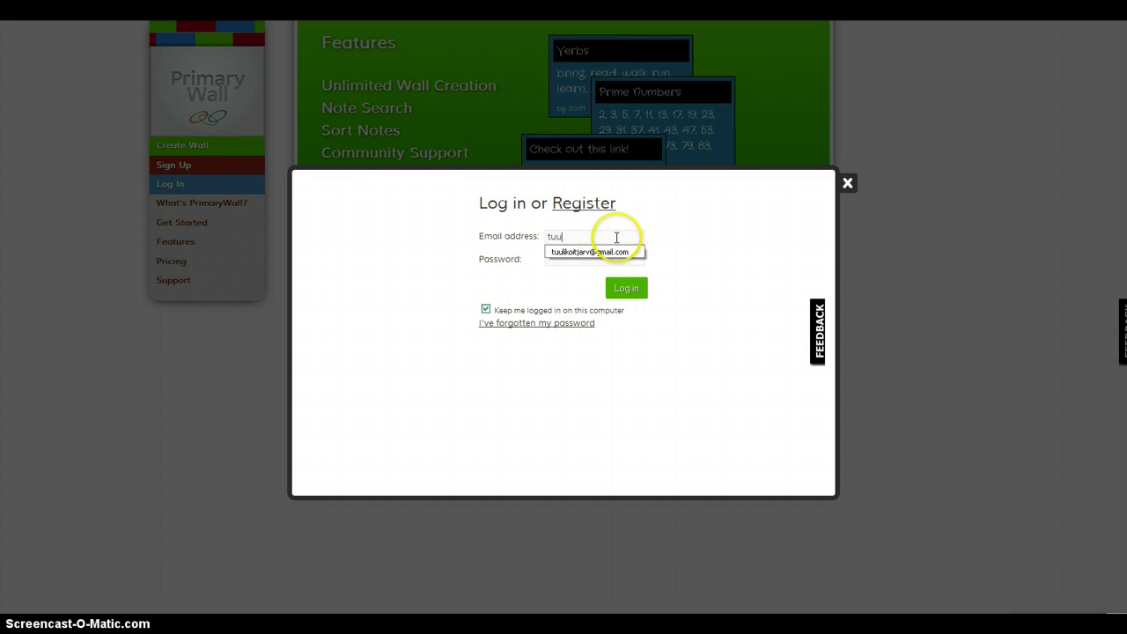
{"action": "left_click", "coordinate": [617, 252]}
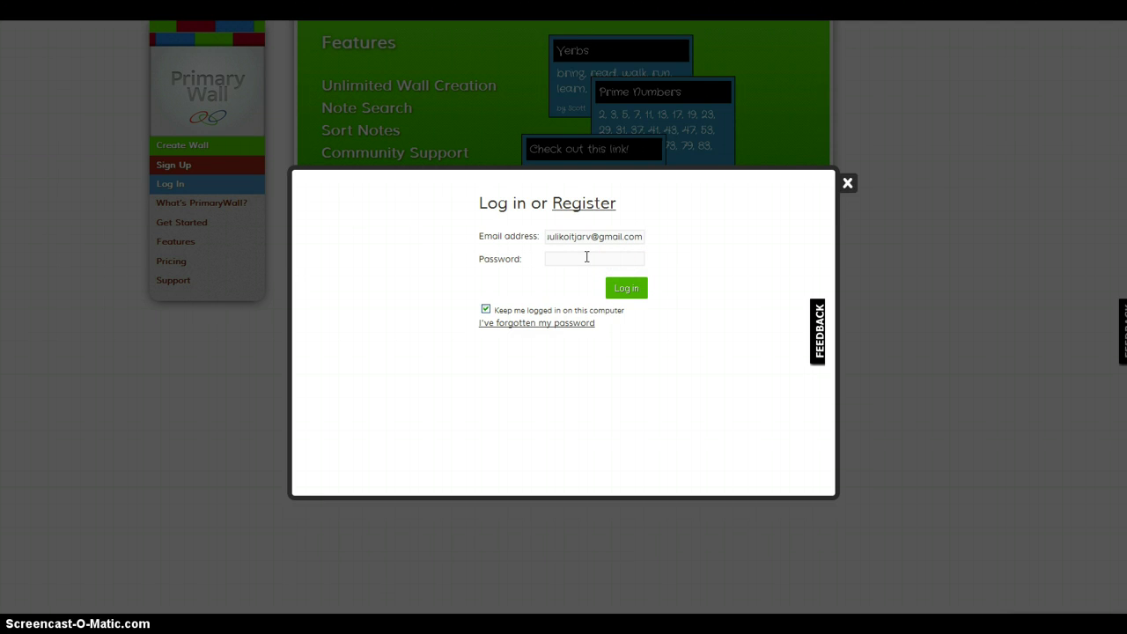
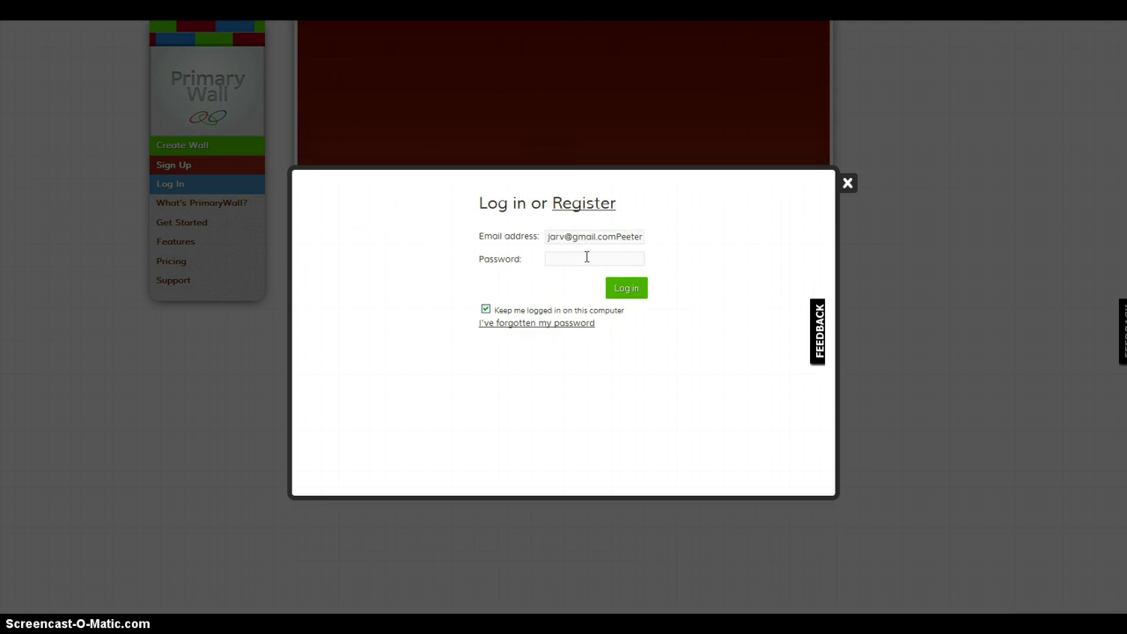
- Enter the account password and log in
{"action": "left_click", "coordinate": [619, 258]}
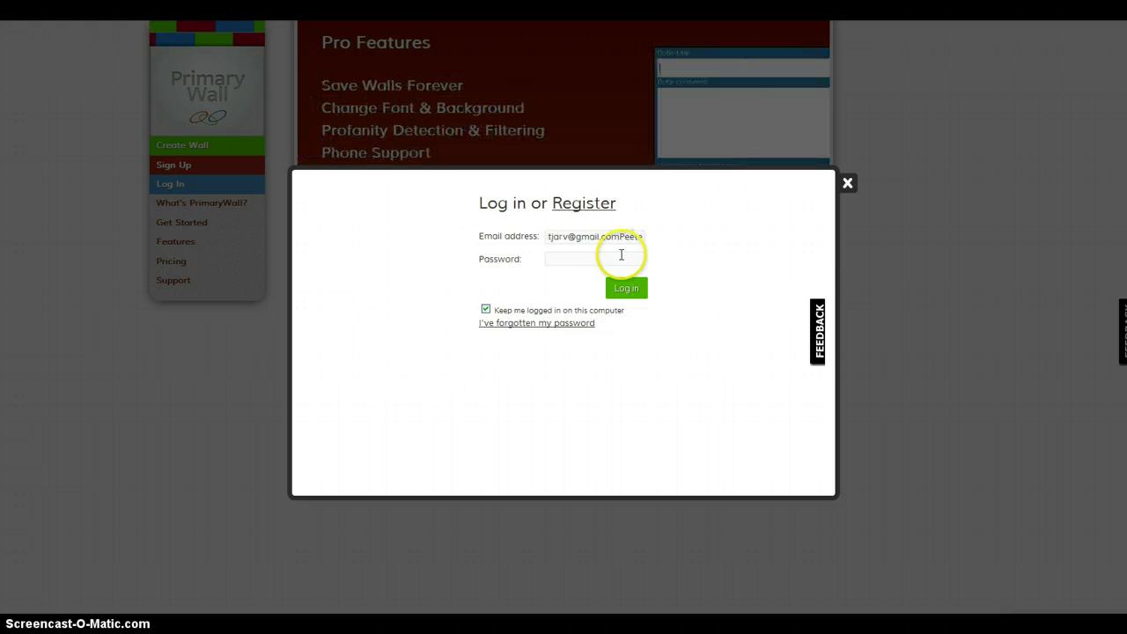
{"action": "key", "text": "BackSpace"}
{"action": "key", "text": "BackSpace"}
{"action": "key", "text": "BackSpace"}
{"action": "key", "text": "BackSpace"}
{"action": "key", "text": "BackSpace"}
{"action": "key", "text": "BackSpace"}
{"action": "key", "text": "BackSpace"}
{"action": "key", "text": "BackSpace"}
{"action": "left_click", "coordinate": [620, 256]}
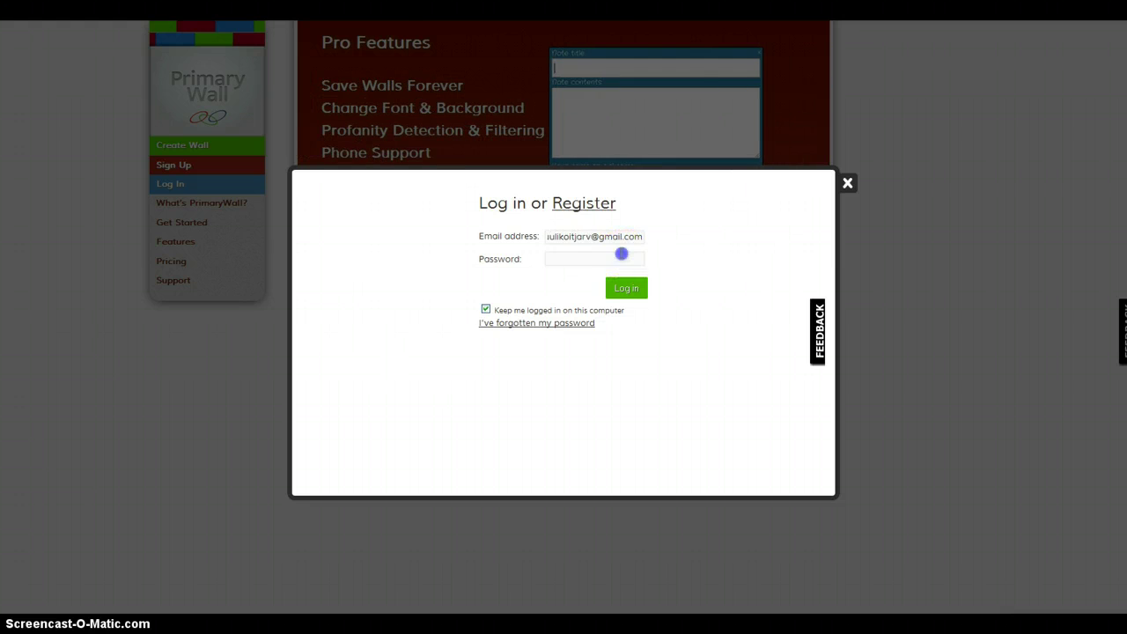
{"action": "type", "text": "P"}
{"action": "left_click", "coordinate": [637, 291]}
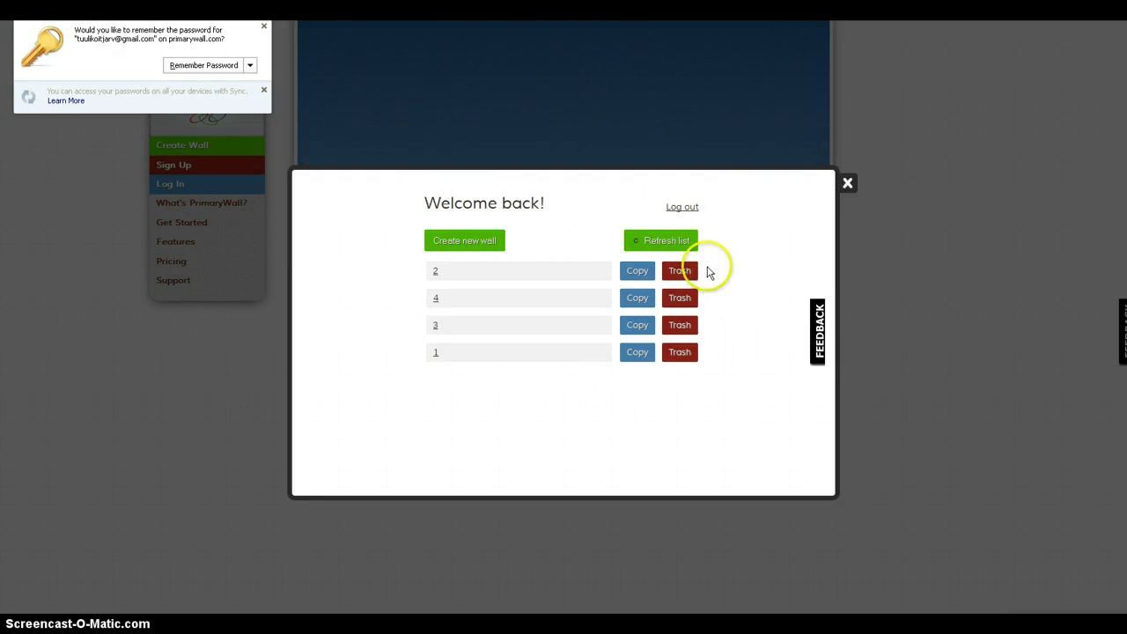
- Create a brand-new empty wall from the Welcome back panel
{"action": "left_click", "coordinate": [689, 212]}
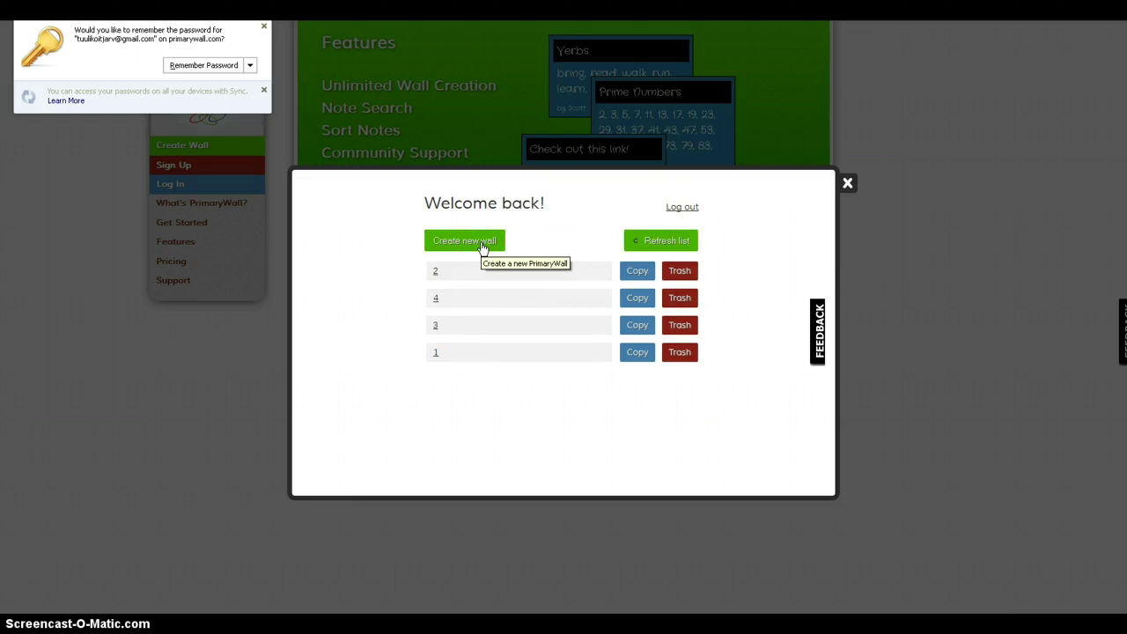
{"action": "left_click", "coordinate": [483, 245]}
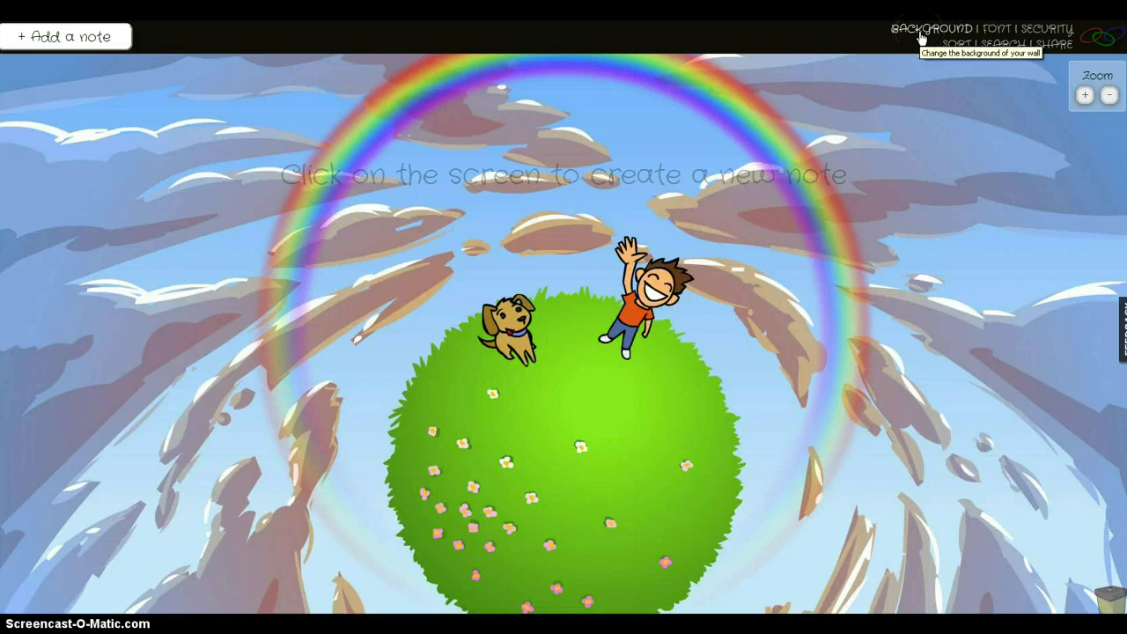
- Replace the bunny scene with a plain cyan wall background and open a blank note form
{"action": "left_click", "coordinate": [920, 33]}
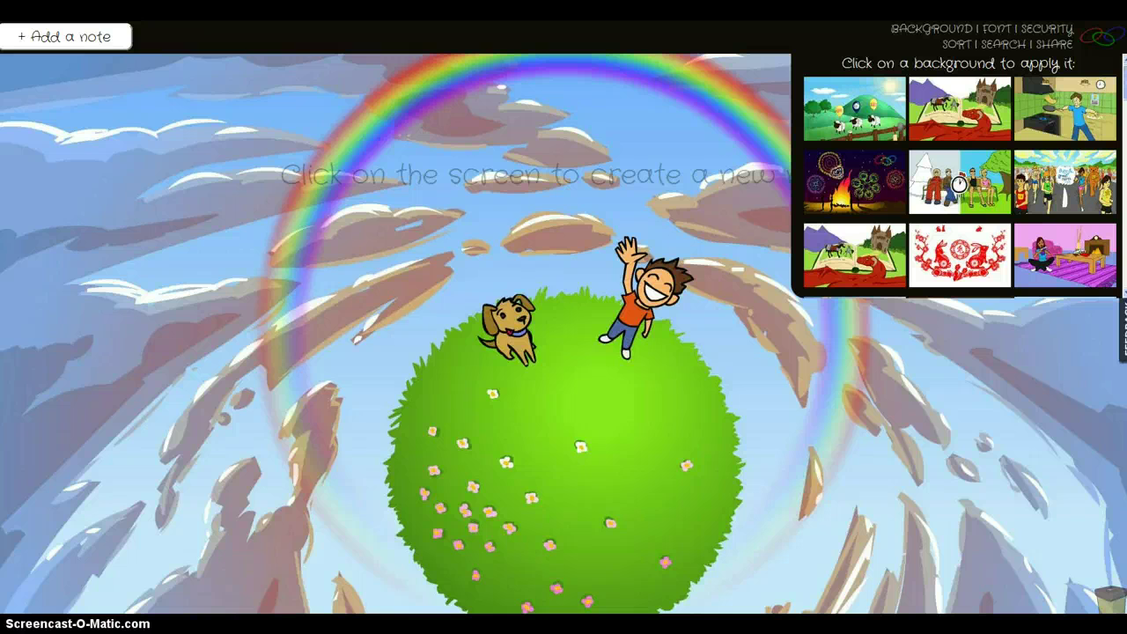
{"action": "scroll", "coordinate": [959, 176], "scroll_direction": "down", "scroll_amount": 1}
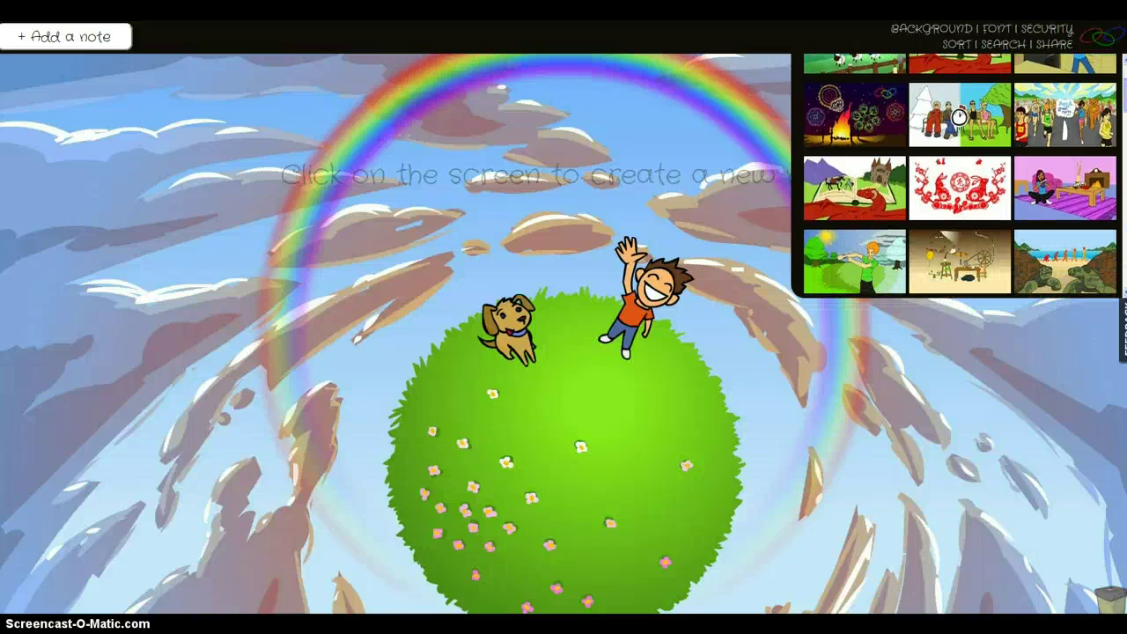
{"action": "scroll", "coordinate": [959, 176], "scroll_direction": "down", "scroll_amount": 1}
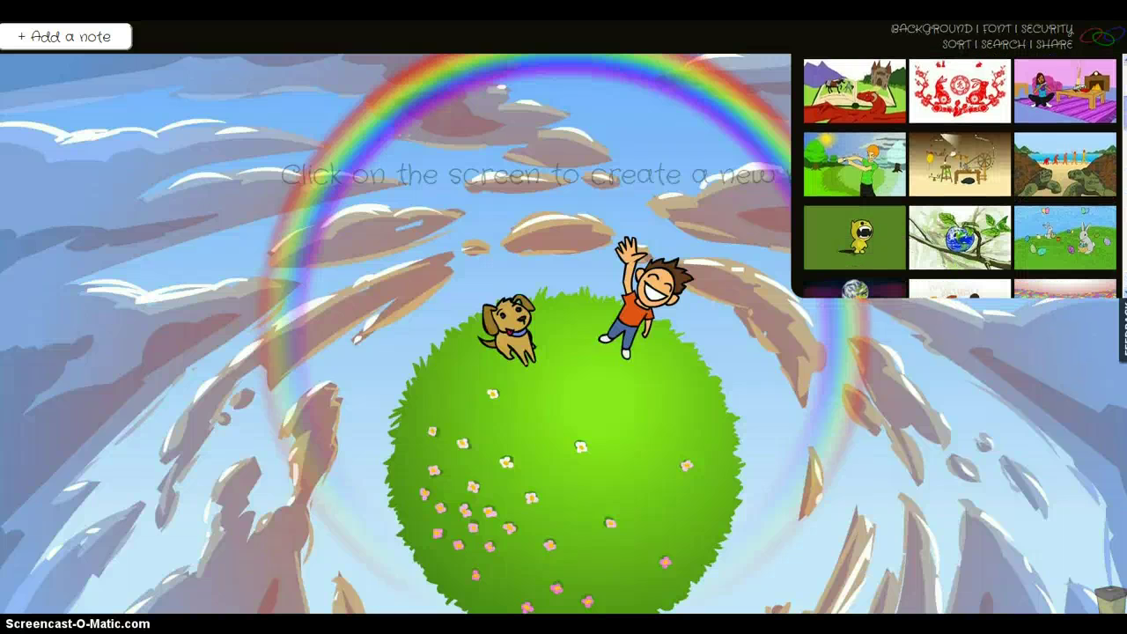
{"action": "scroll", "coordinate": [1074, 211], "scroll_direction": "down", "scroll_amount": 1}
{"action": "left_click", "coordinate": [1079, 165]}
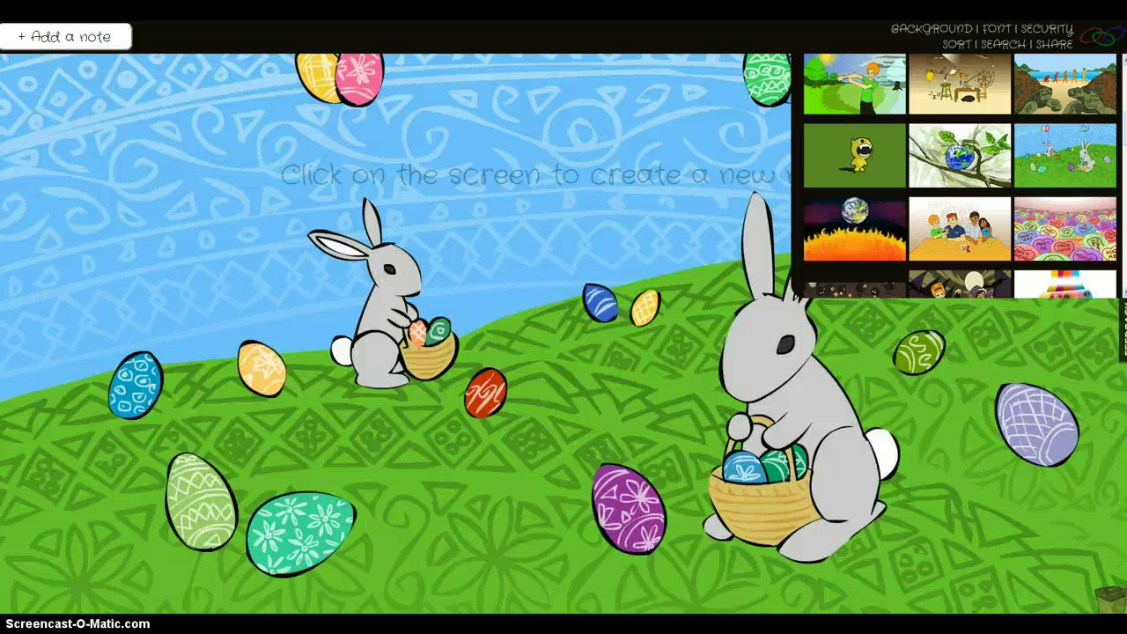
{"action": "scroll", "coordinate": [959, 176], "scroll_direction": "down", "scroll_amount": 4}
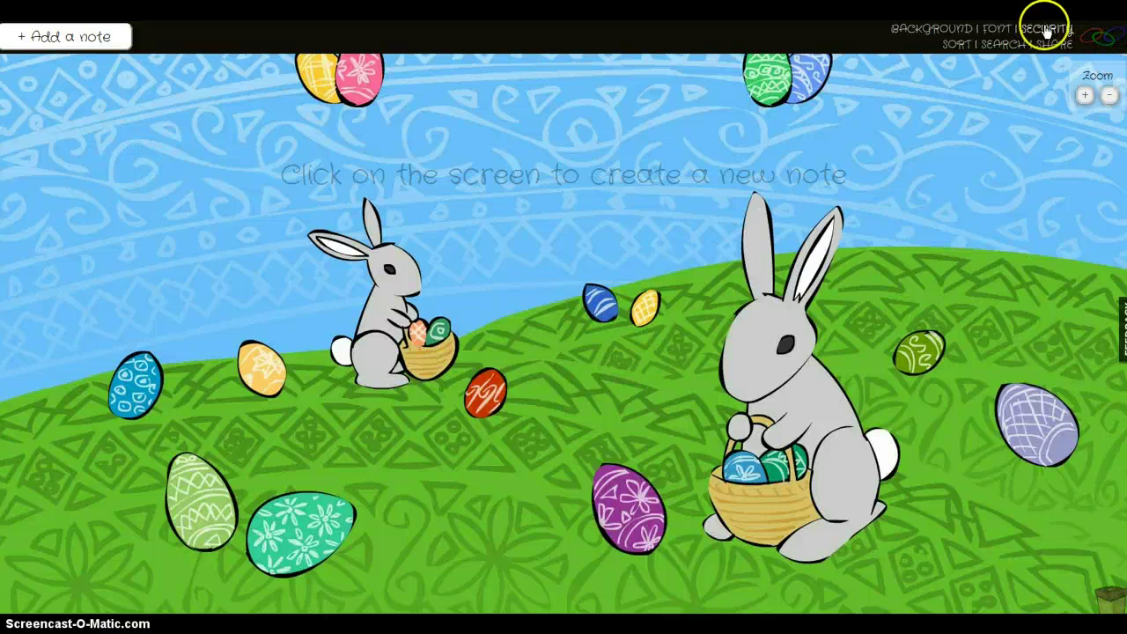
{"action": "left_click", "coordinate": [915, 48]}
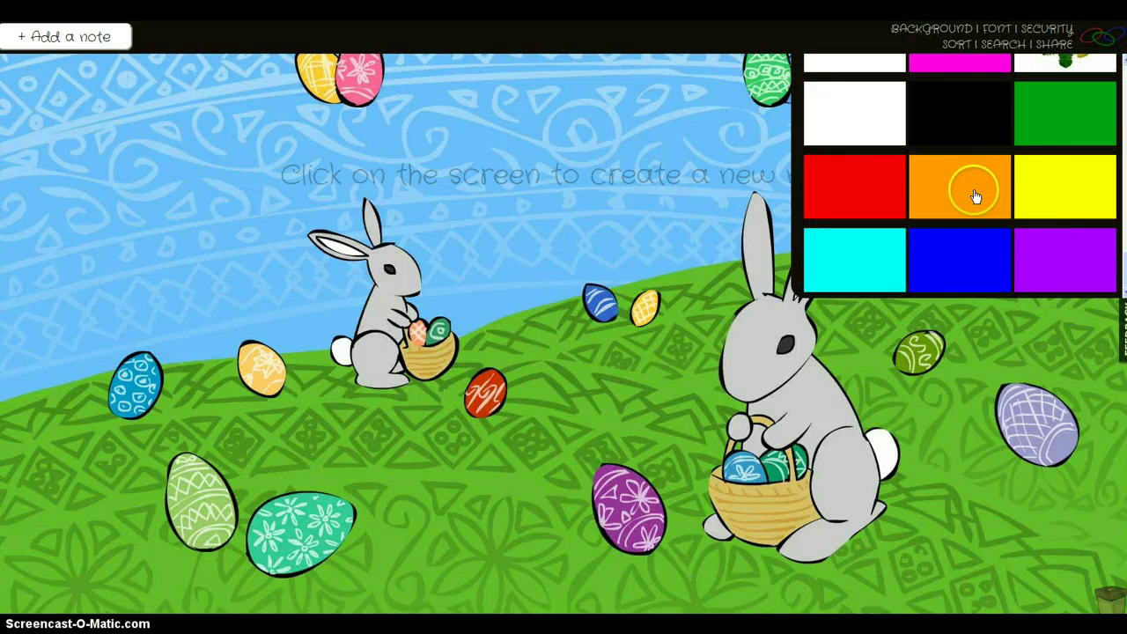
{"action": "left_click", "coordinate": [874, 261]}
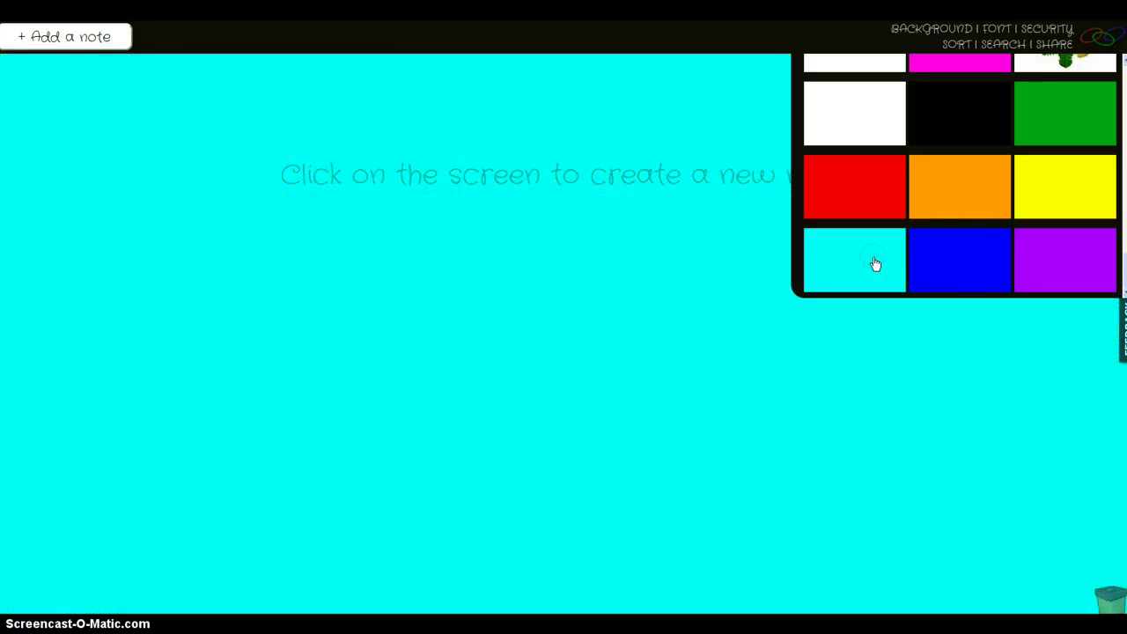
{"action": "left_click", "coordinate": [840, 377]}
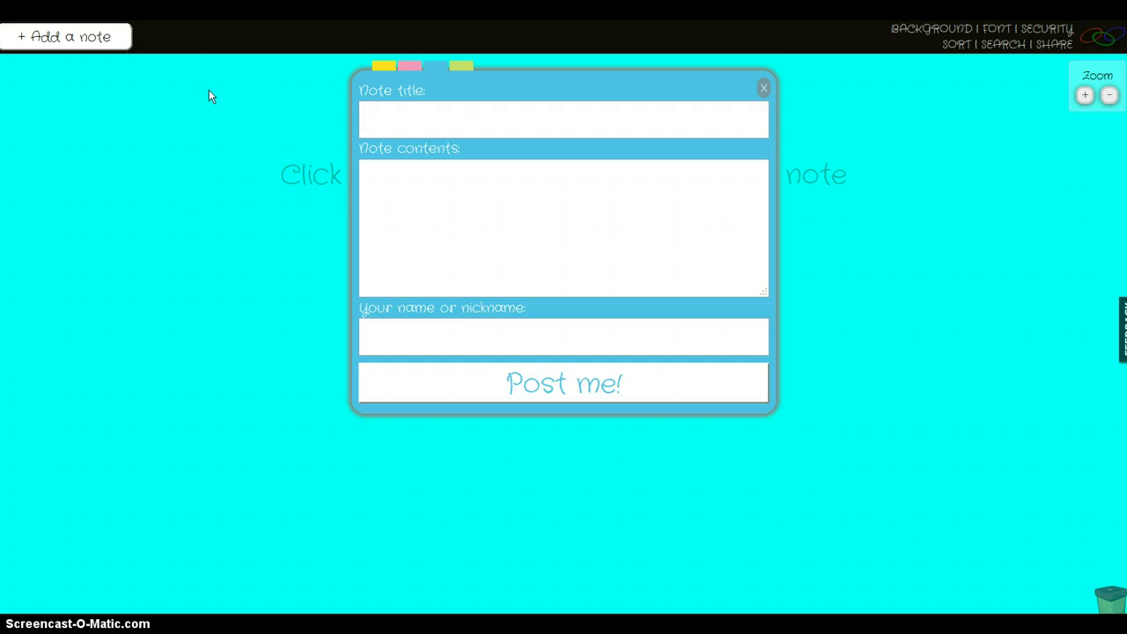
- Post a yellow note 'suve oodates' reading 'ootan päikselisi päevi', signed with a nickname
{"action": "left_click", "coordinate": [121, 44]}
{"action": "type", "text": "ve"}
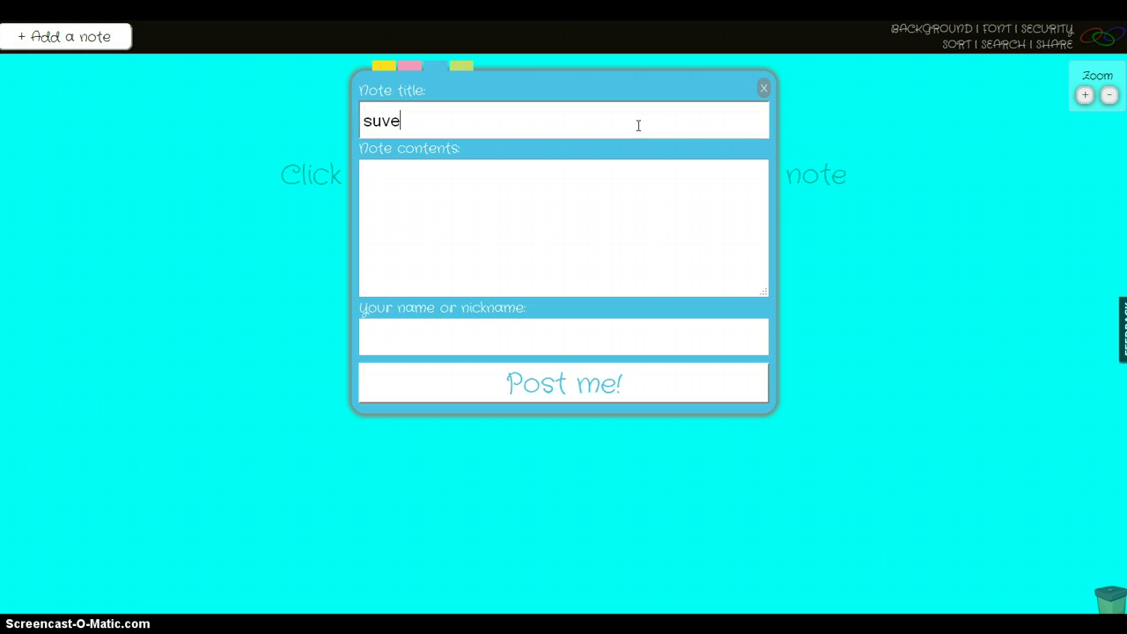
{"action": "type", "text": " oodates"}
{"action": "left_click", "coordinate": [578, 223]}
{"action": "type", "text": "oota"}
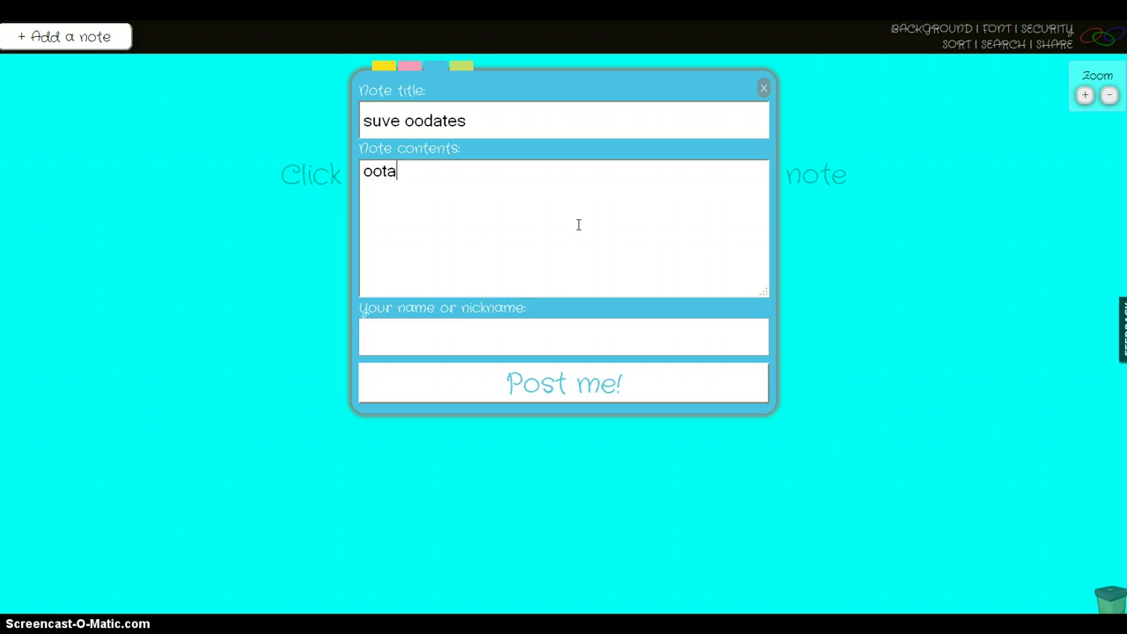
{"action": "type", "text": "n päikse"}
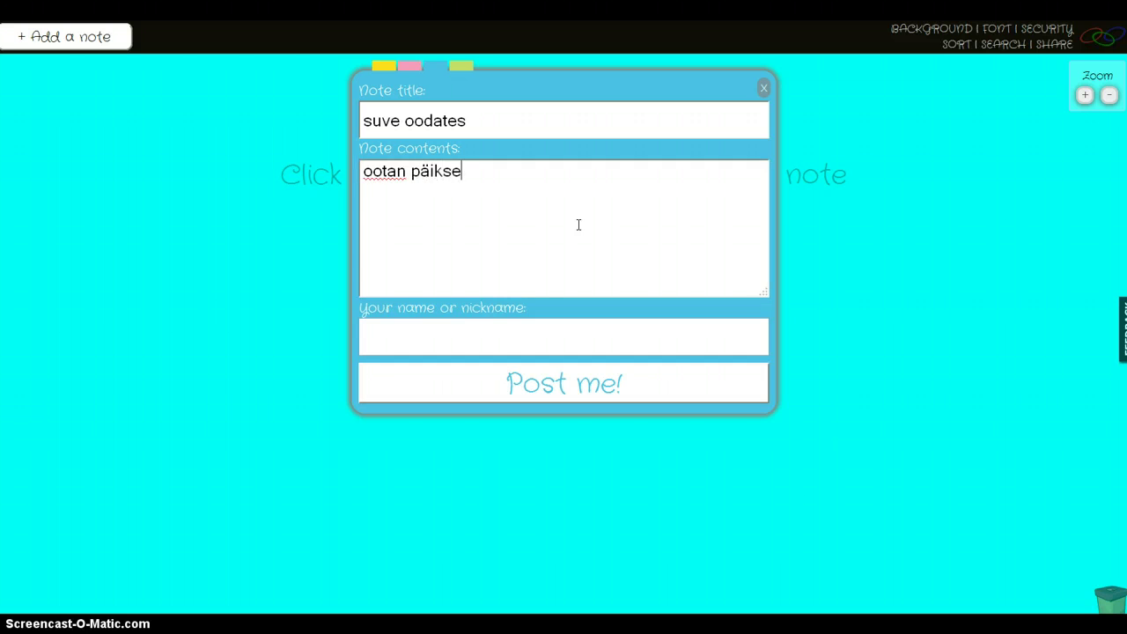
{"action": "type", "text": "lisi päevi"}
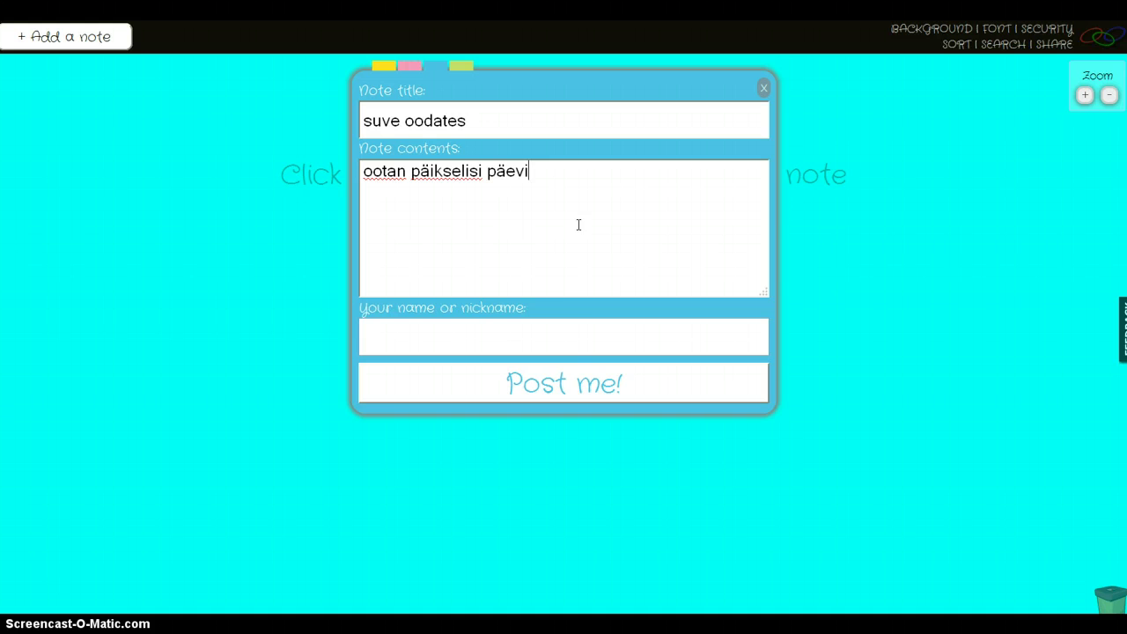
{"action": "left_click", "coordinate": [541, 342]}
{"action": "type", "text": "Tuuli"}
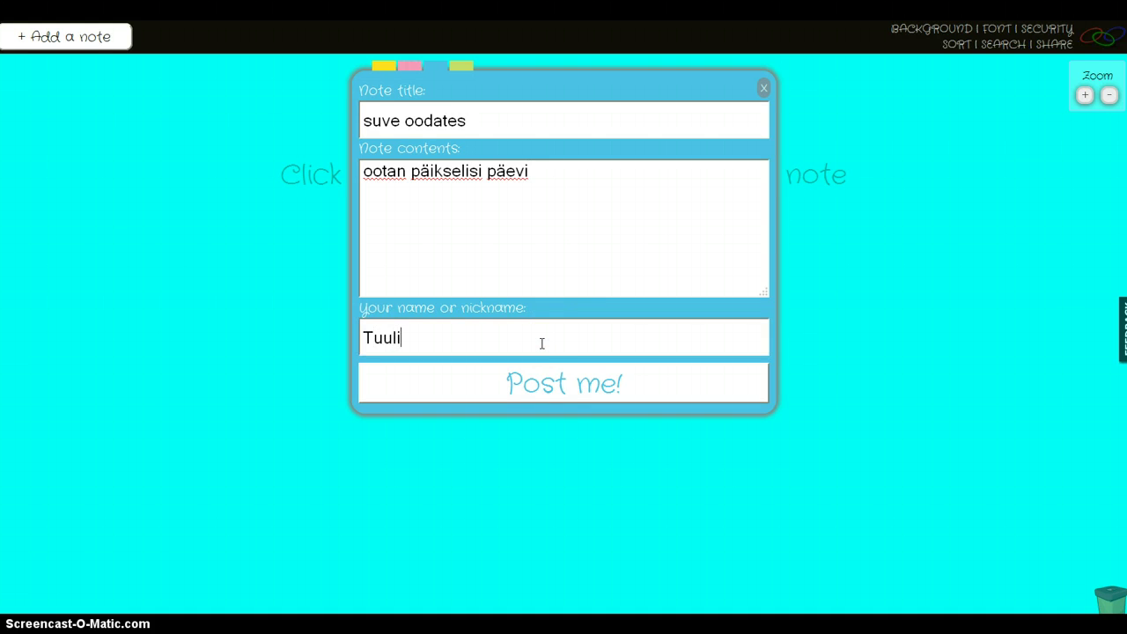
{"action": "left_click", "coordinate": [382, 71]}
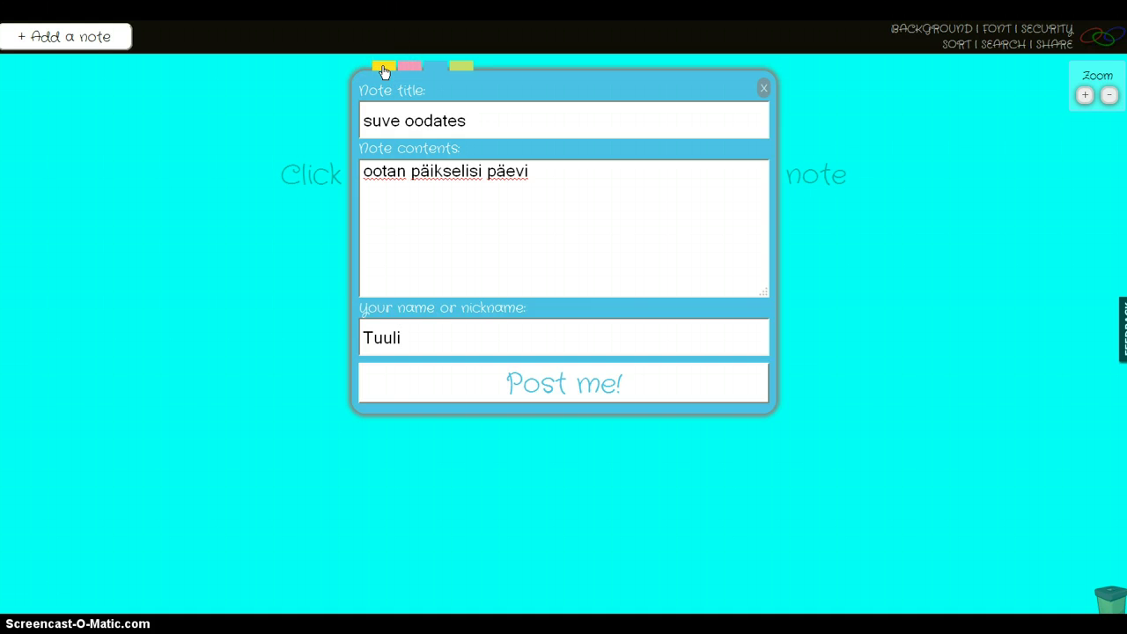
{"action": "left_click", "coordinate": [543, 386]}
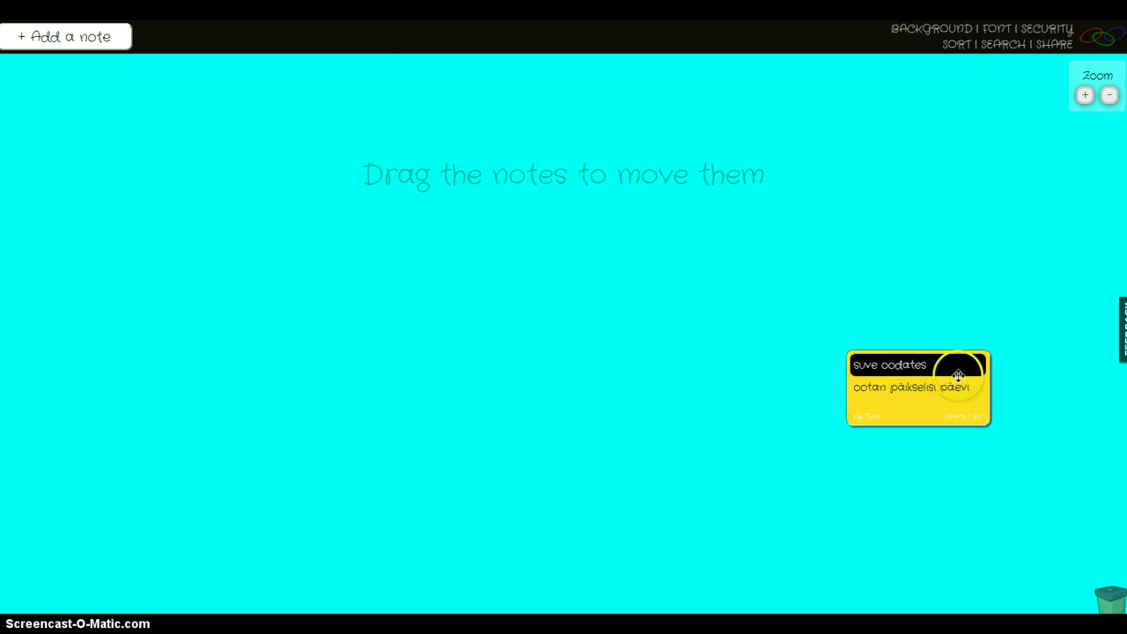
- Move the 'suve oodates' note, then drop it into the trash, leaving the cyan wall empty
{"action": "left_click_drag", "start_coordinate": [955, 371], "coordinate": [781, 407]}
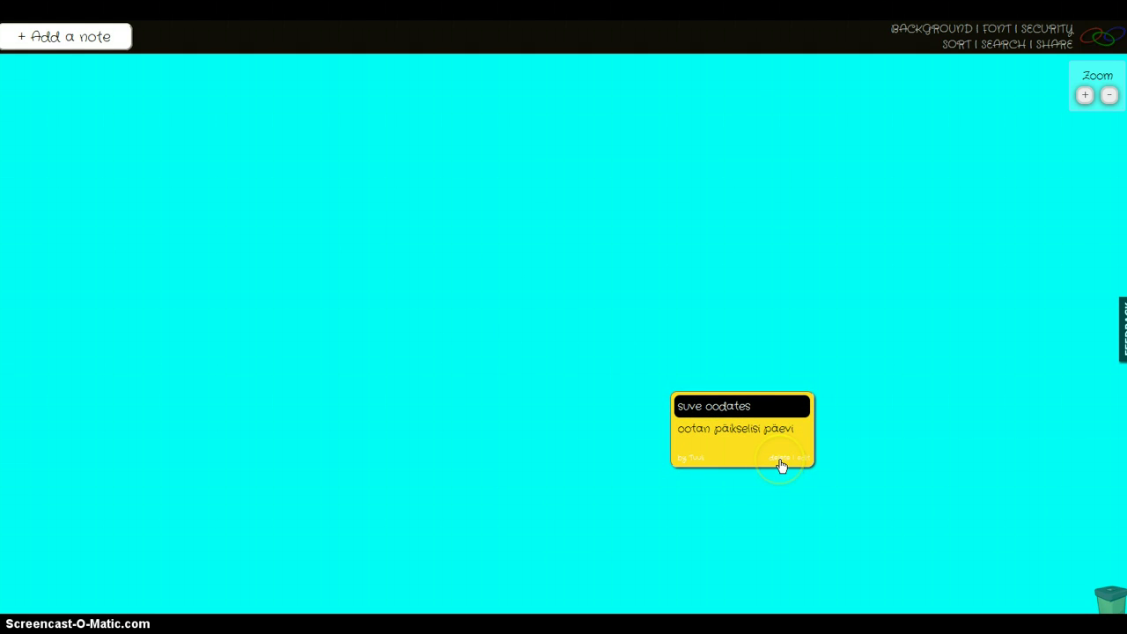
{"action": "left_click", "coordinate": [802, 460]}
{"action": "left_click_drag", "start_coordinate": [772, 406], "coordinate": [1110, 595]}
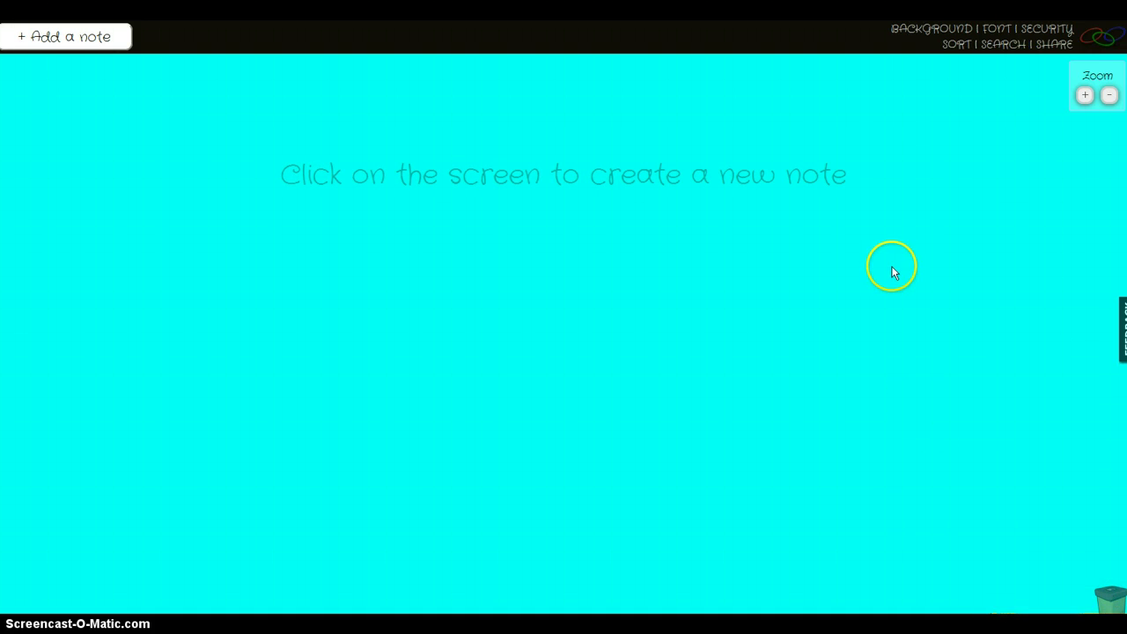
{"action": "left_click", "coordinate": [1086, 99]}
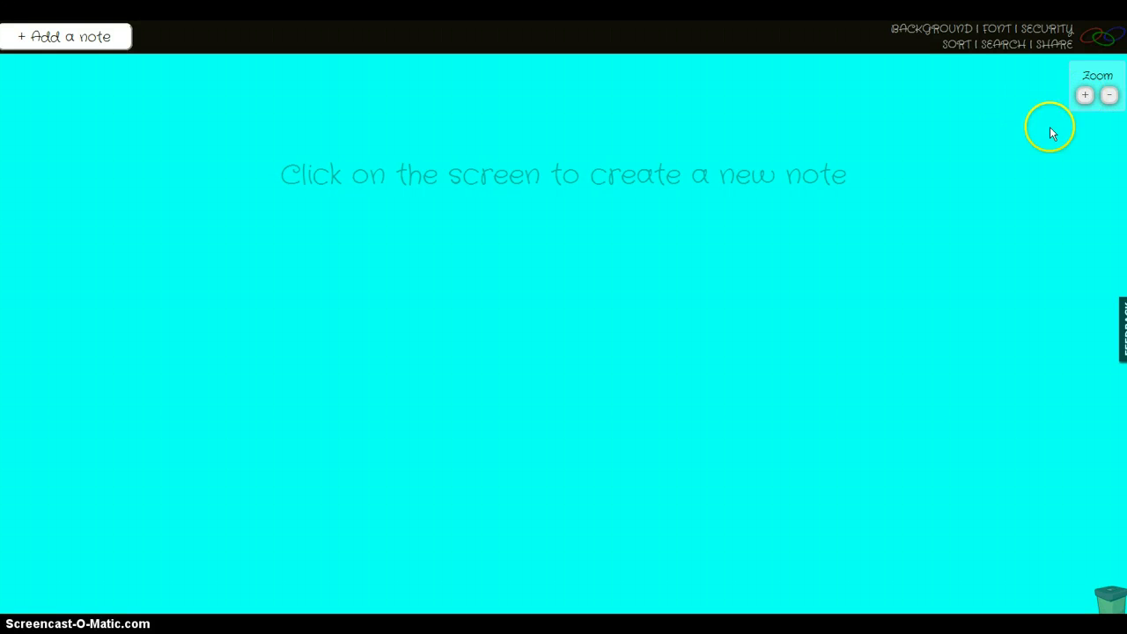
- Post a note titled 'suve oodates' reading 'ootan päikselisi päevi' and drag it to mid-wall
{"action": "left_click", "coordinate": [100, 46]}
{"action": "left_click", "coordinate": [433, 127]}
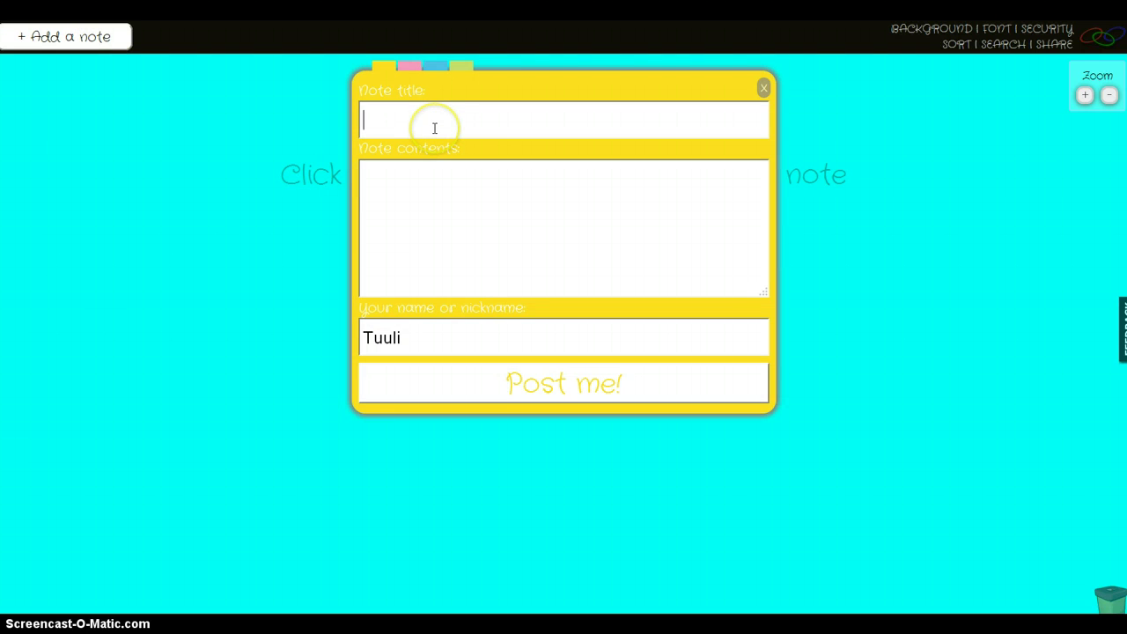
{"action": "type", "text": "suve oodates"}
{"action": "left_click", "coordinate": [427, 194]}
{"action": "type", "text": "oot"}
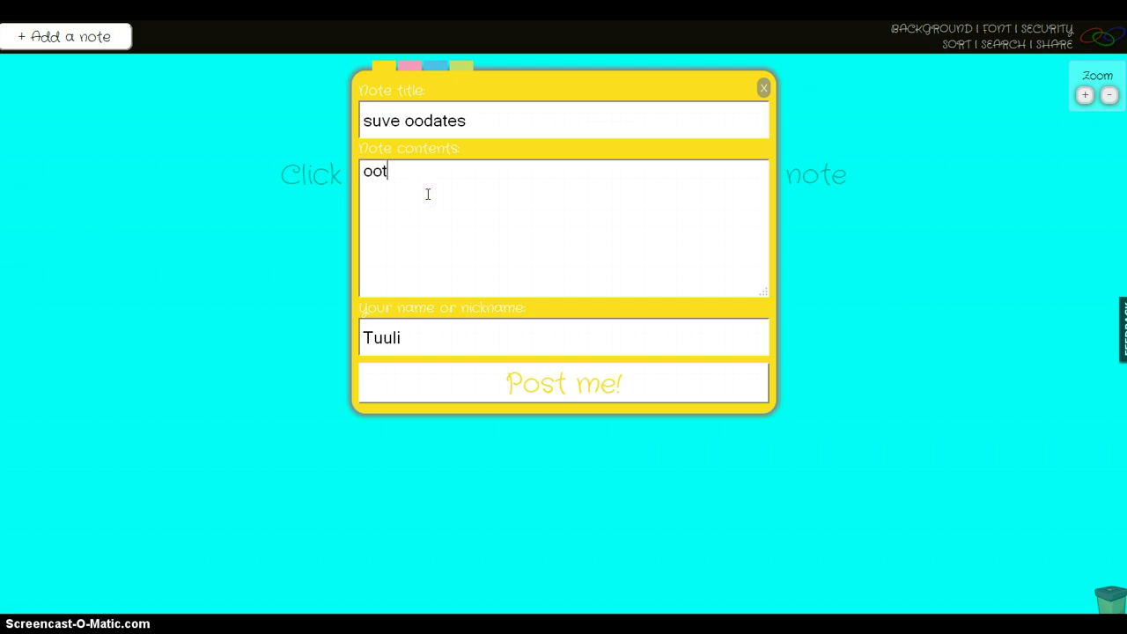
{"action": "type", "text": "an päikselisi päevi"}
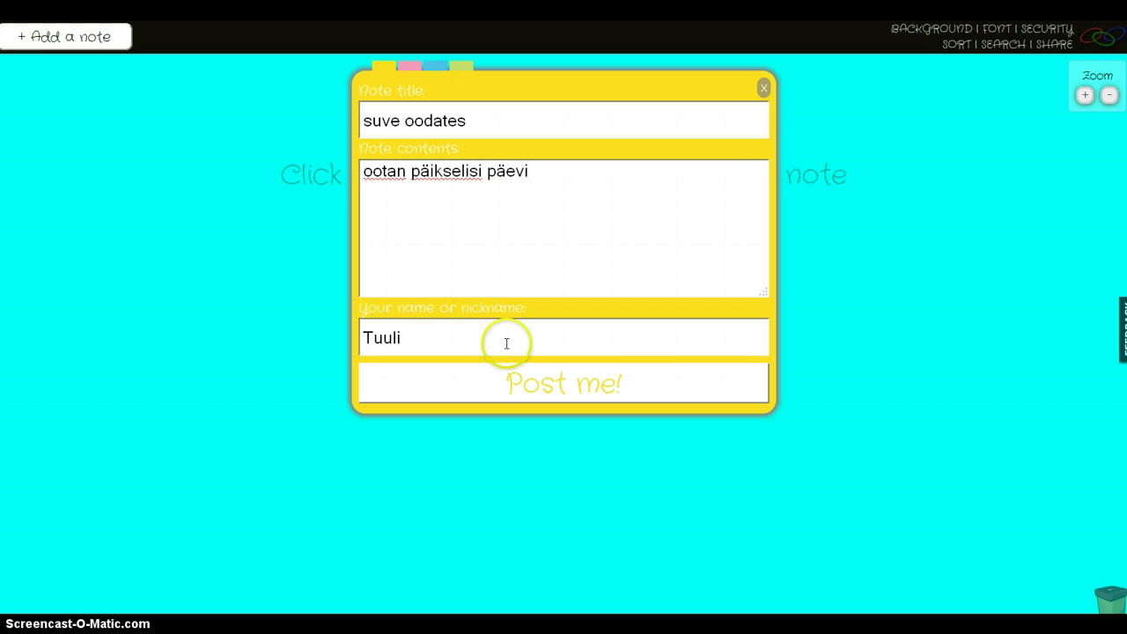
{"action": "left_click", "coordinate": [543, 389]}
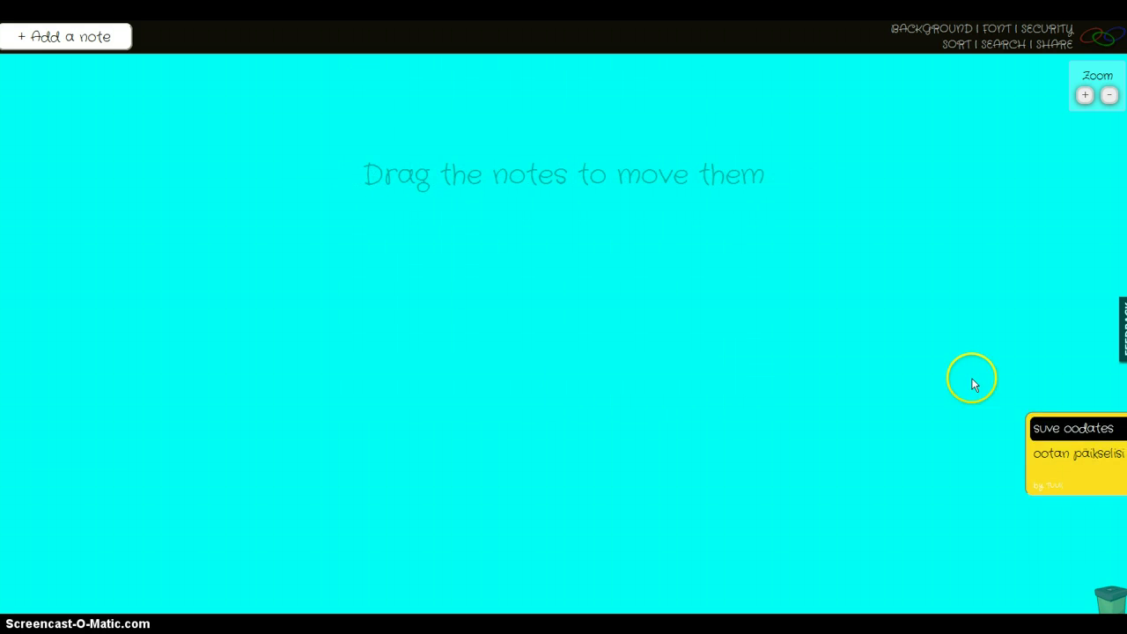
{"action": "left_click_drag", "start_coordinate": [1054, 428], "coordinate": [676, 282]}
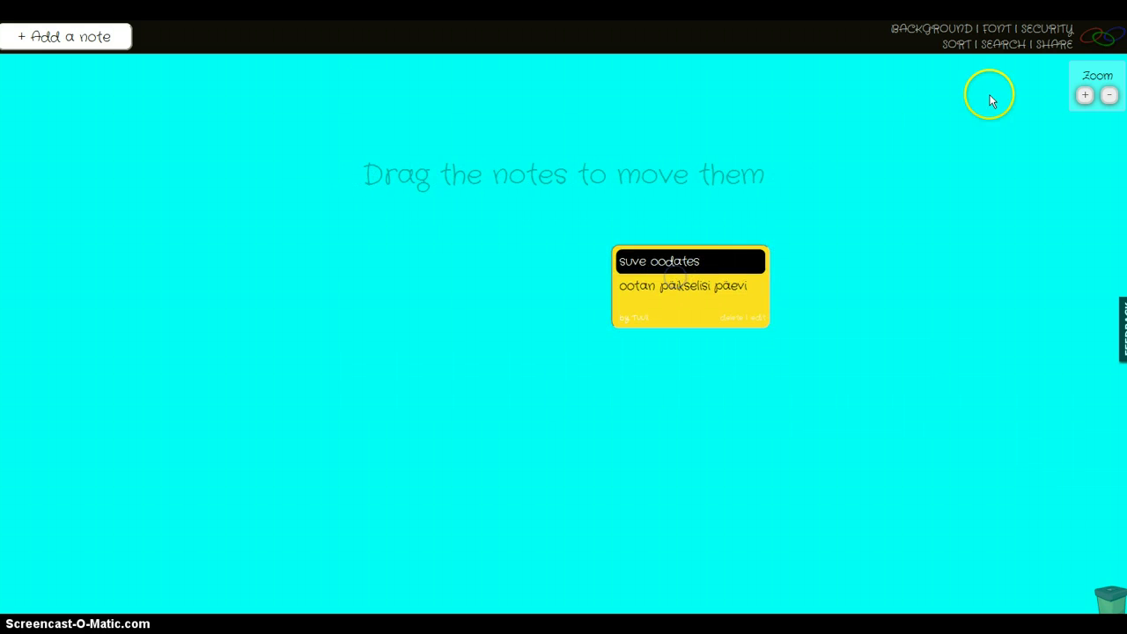
- Zoom in five times and drag the enlarged note up to the top centre of the wall
{"action": "left_click", "coordinate": [1085, 95]}
{"action": "left_click", "coordinate": [1084, 95]}
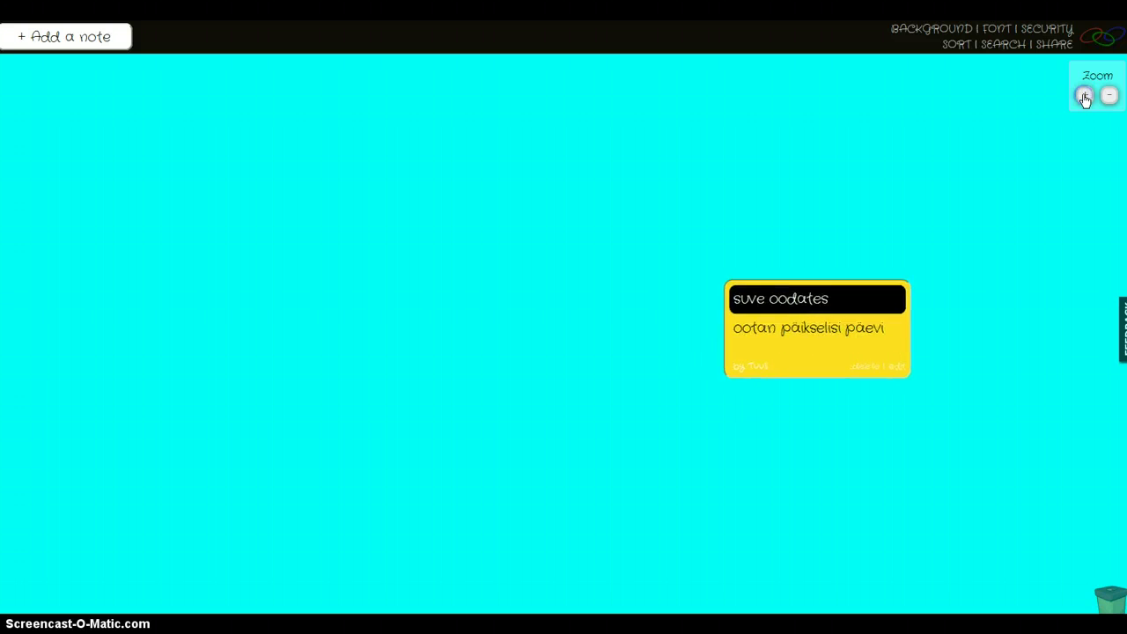
{"action": "left_click", "coordinate": [1085, 95]}
{"action": "left_click", "coordinate": [1085, 95]}
{"action": "left_click", "coordinate": [1084, 95]}
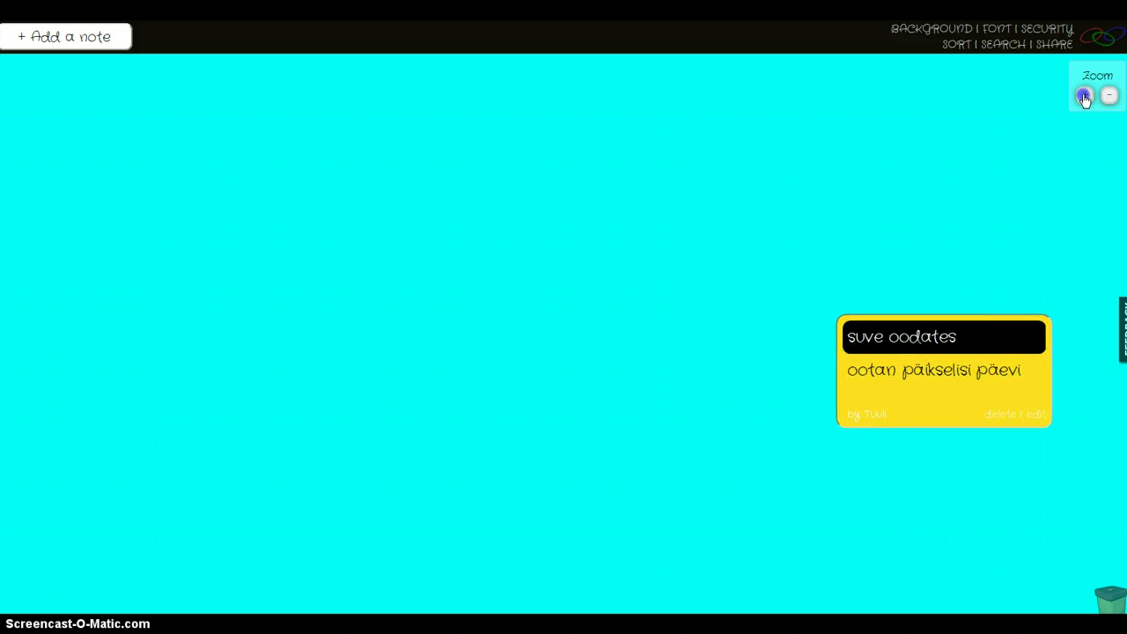
{"action": "left_click_drag", "start_coordinate": [1039, 347], "coordinate": [725, 204]}
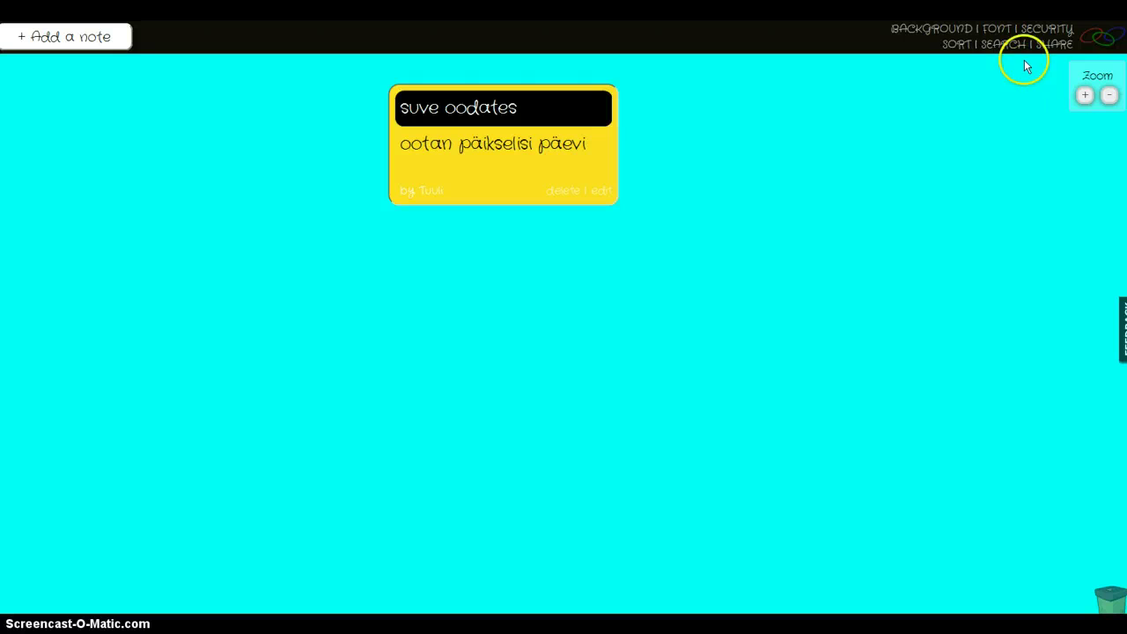
- Switch the wall's text to a serif font and bring up the SECURITY access settings
{"action": "left_click", "coordinate": [999, 31]}
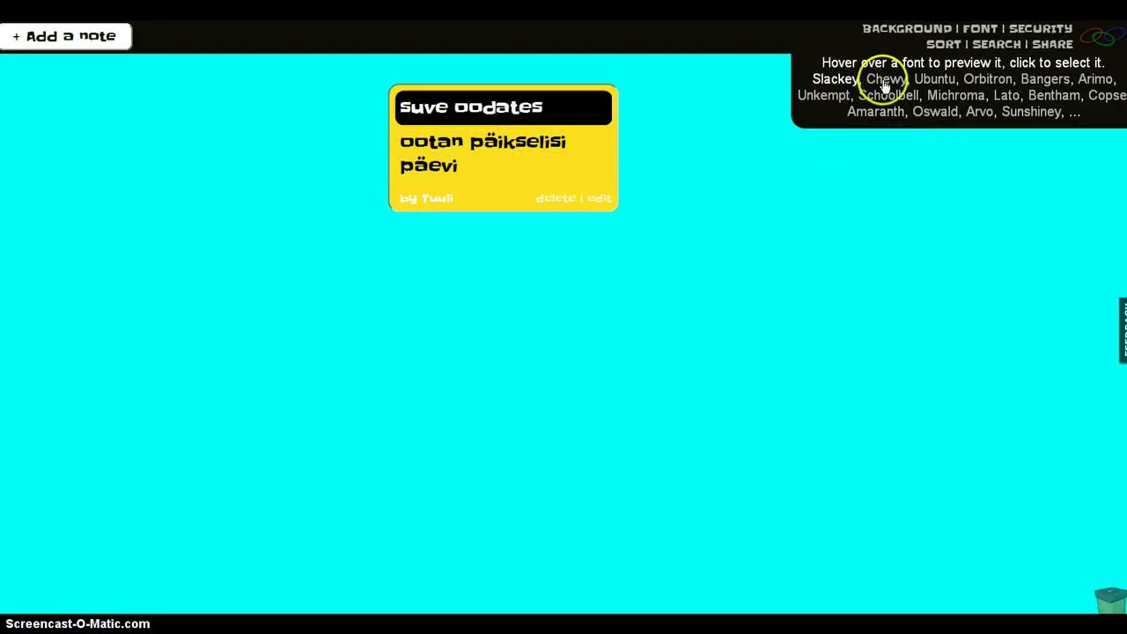
{"action": "left_click", "coordinate": [936, 83]}
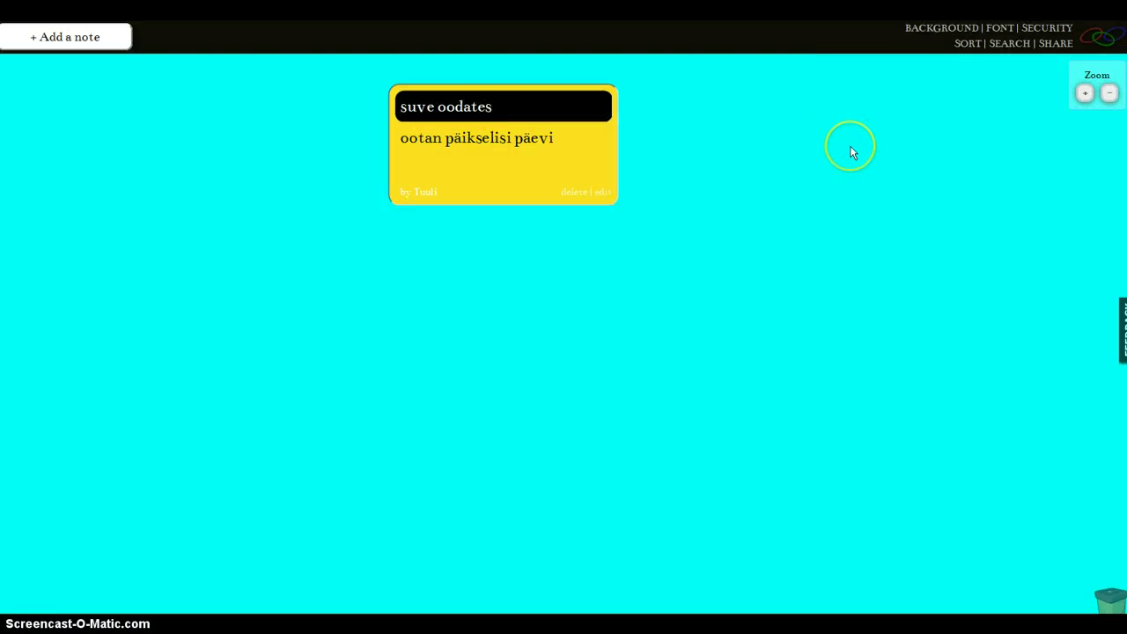
{"action": "left_click", "coordinate": [1044, 32]}
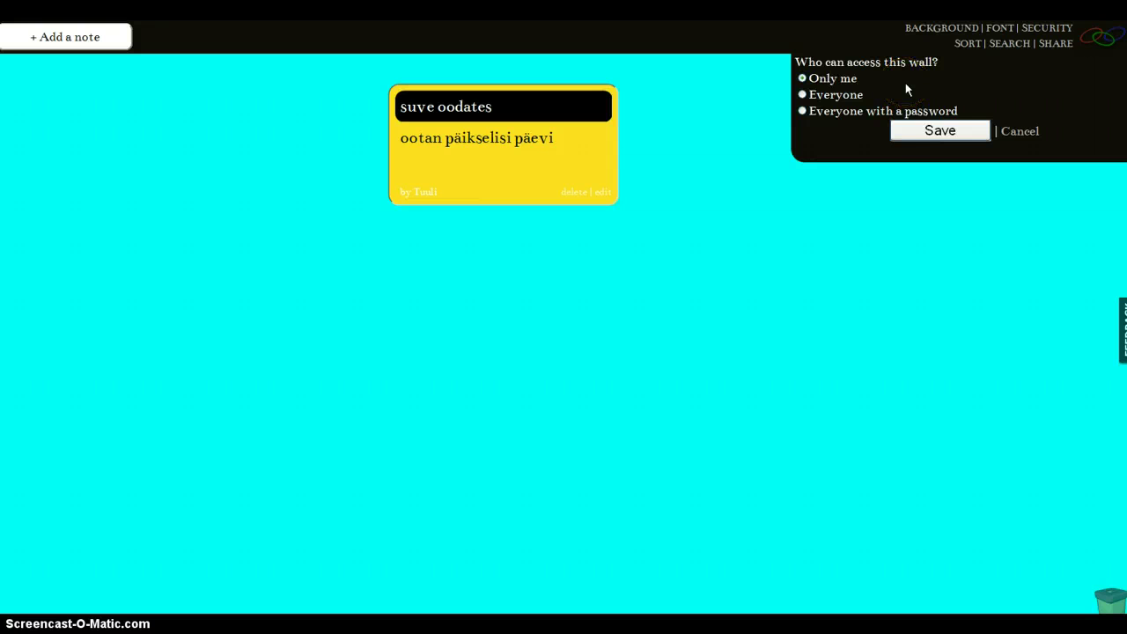
- Restrict wall access to everyone with a password, entering the wall password and saving
{"action": "left_click", "coordinate": [841, 86]}
{"action": "left_click", "coordinate": [870, 84]}
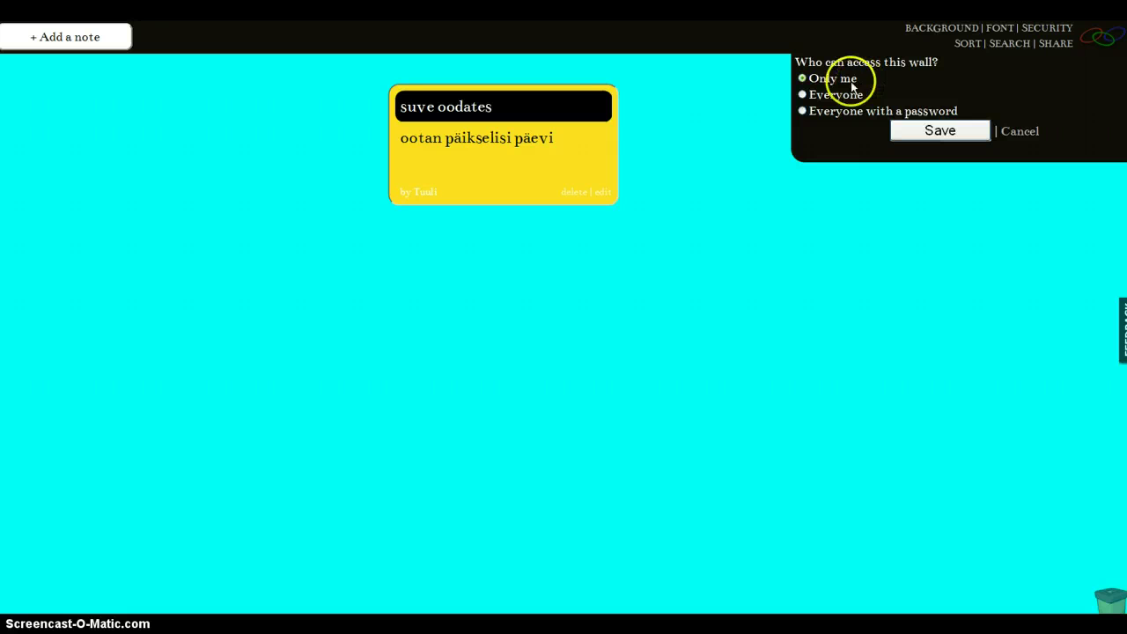
{"action": "left_click", "coordinate": [802, 111]}
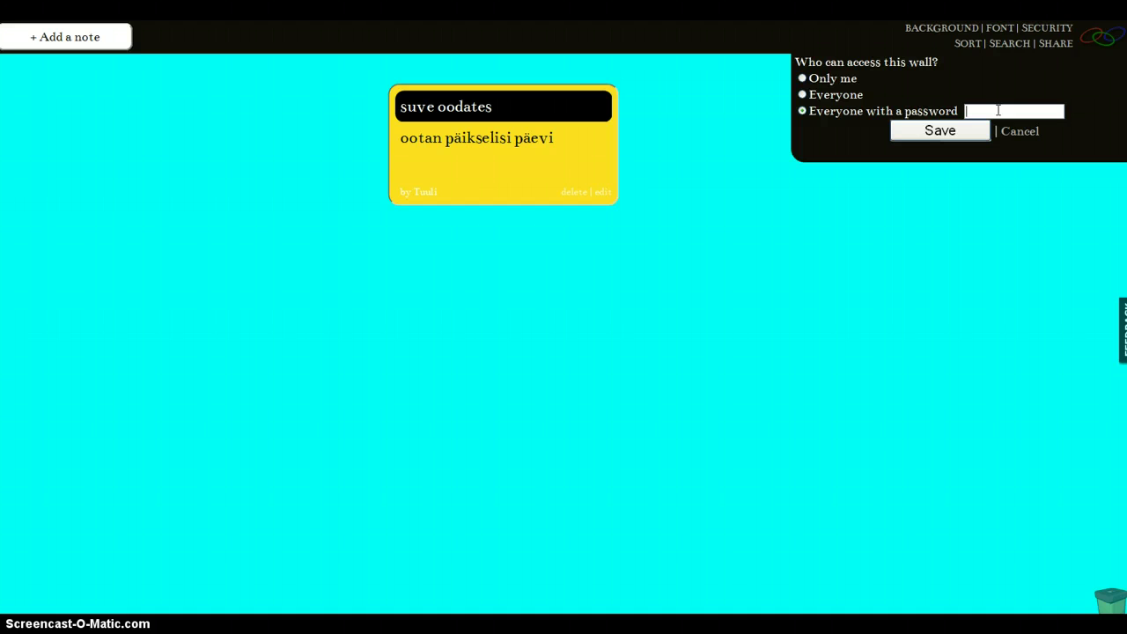
{"action": "left_click", "coordinate": [968, 132]}
{"action": "left_click", "coordinate": [957, 133]}
{"action": "left_click", "coordinate": [955, 132]}
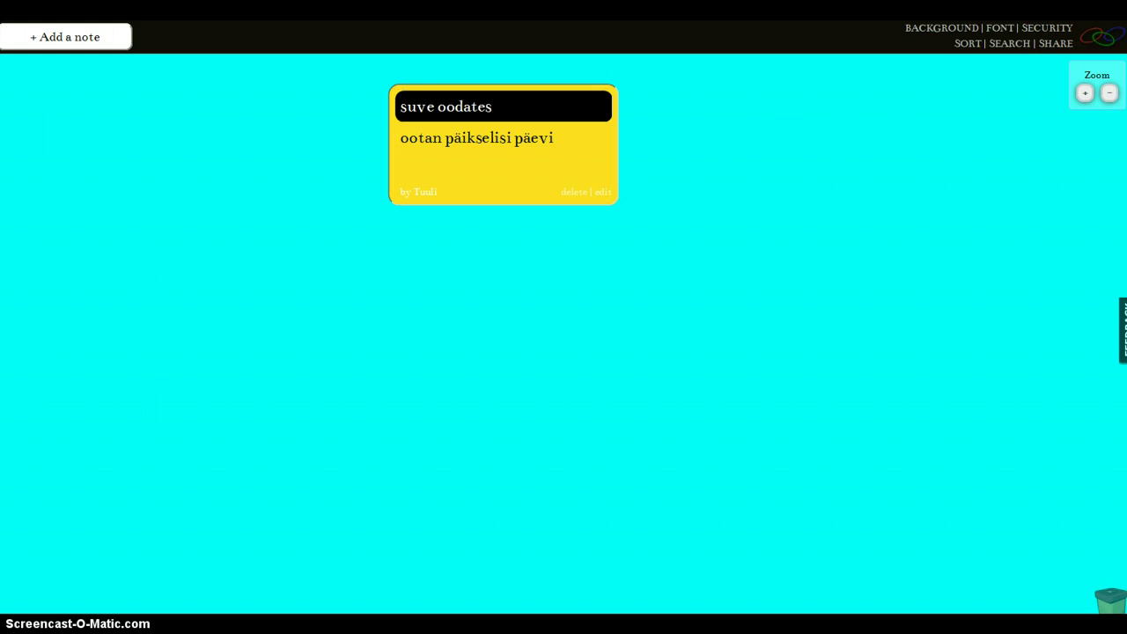
- In Word, link the PrimaryWall site address and paste the wall's own address beneath it
{"action": "key", "text": "alt+Tab"}
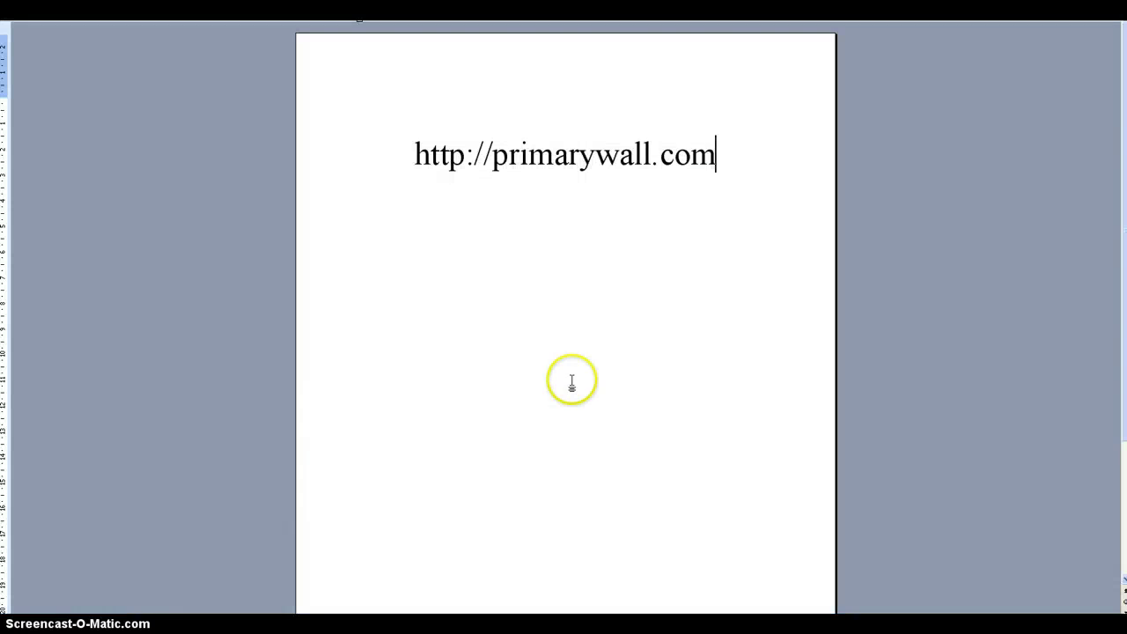
{"action": "key", "text": "Return"}
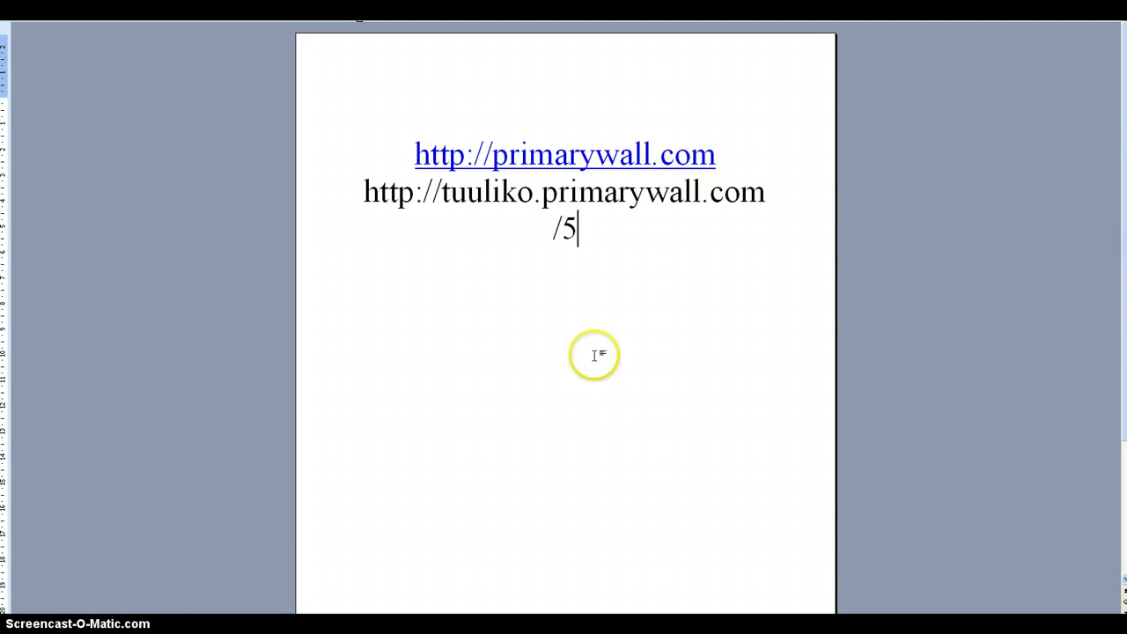